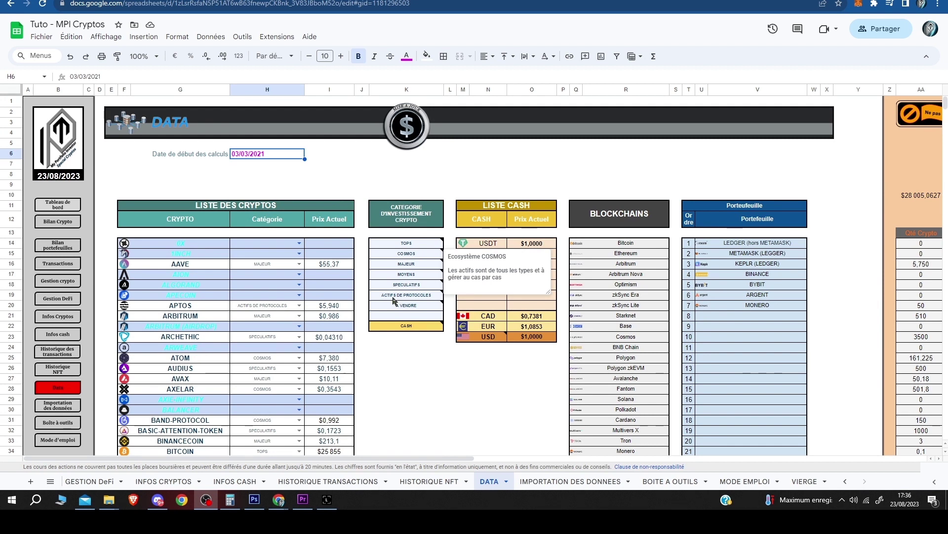
Step: Run the price update script and authorize Marcos personnelles with the listed Google account, proceeding past the unverified-application warning
click(411, 131)
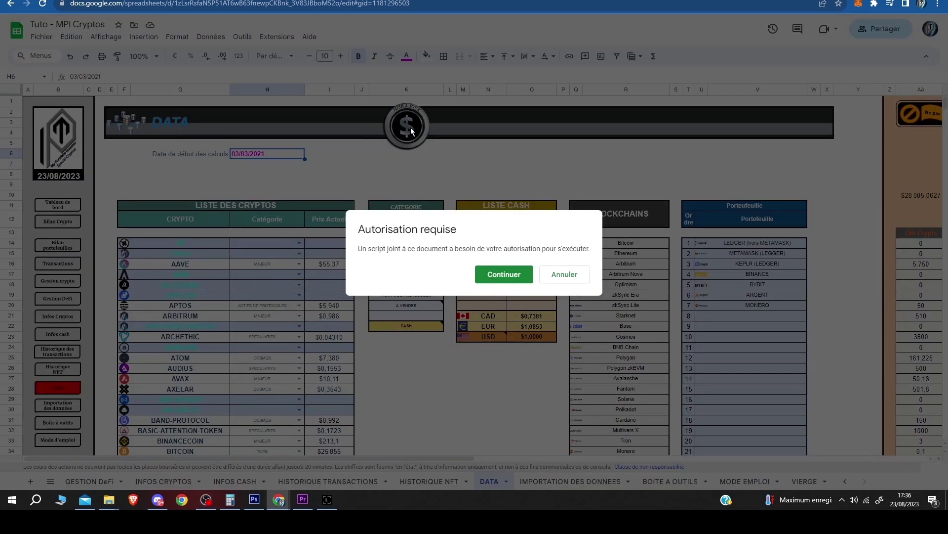
click(504, 275)
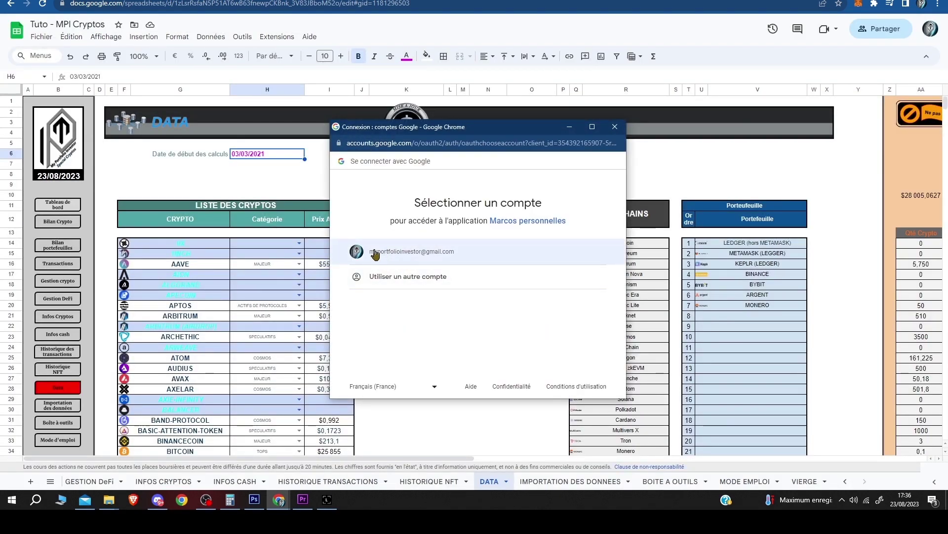
click(375, 253)
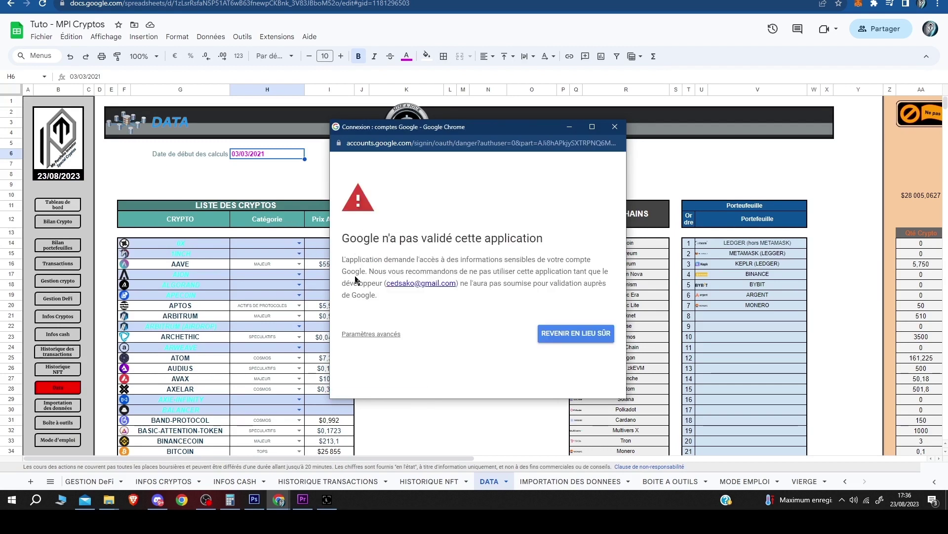
click(372, 335)
scroll(368, 276, down, 1)
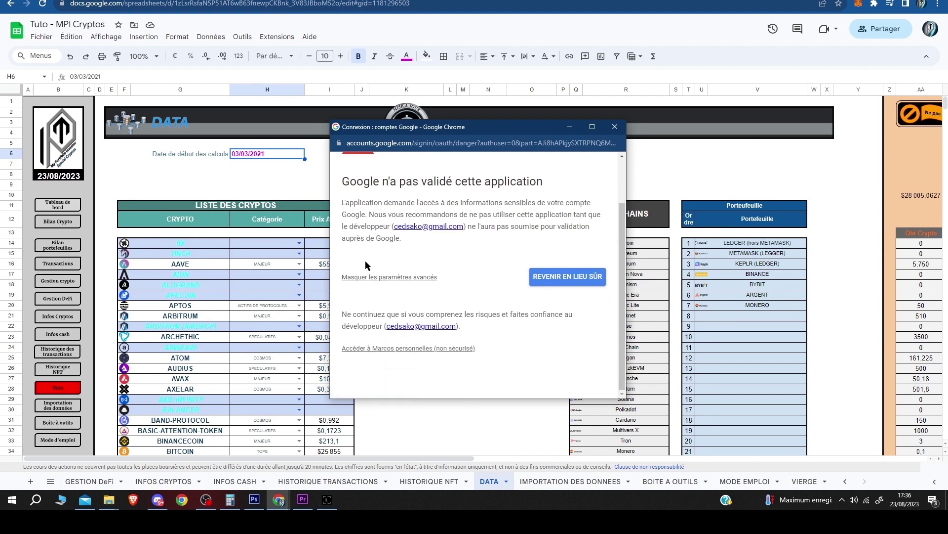
click(360, 348)
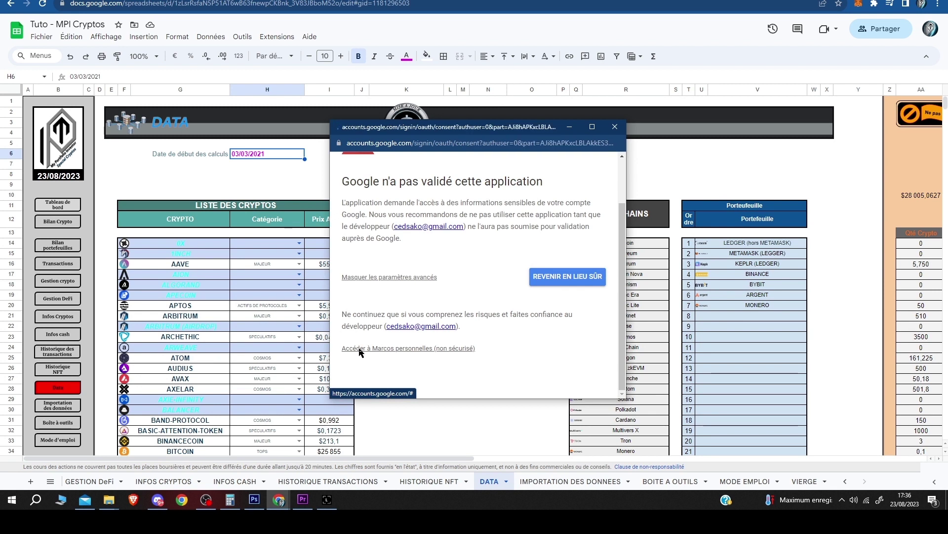
scroll(406, 320, down, 3)
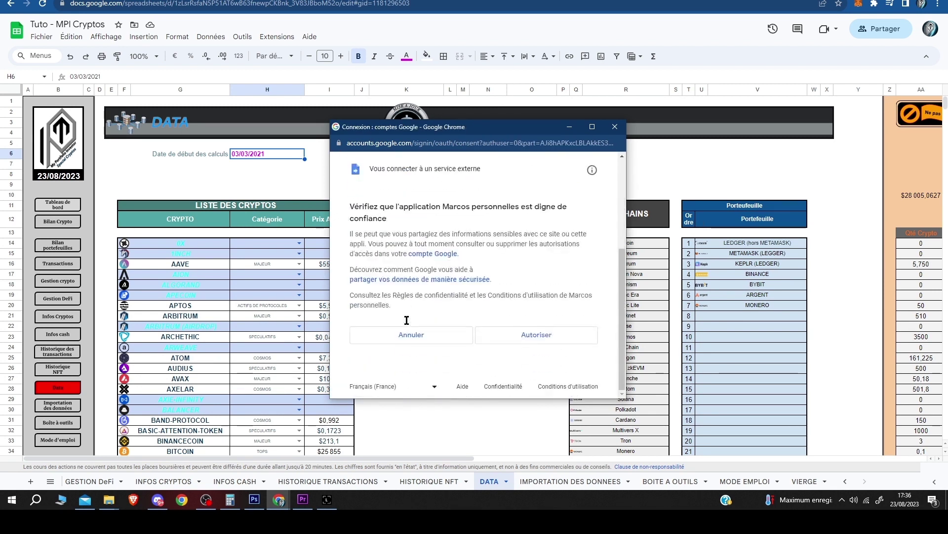
click(541, 340)
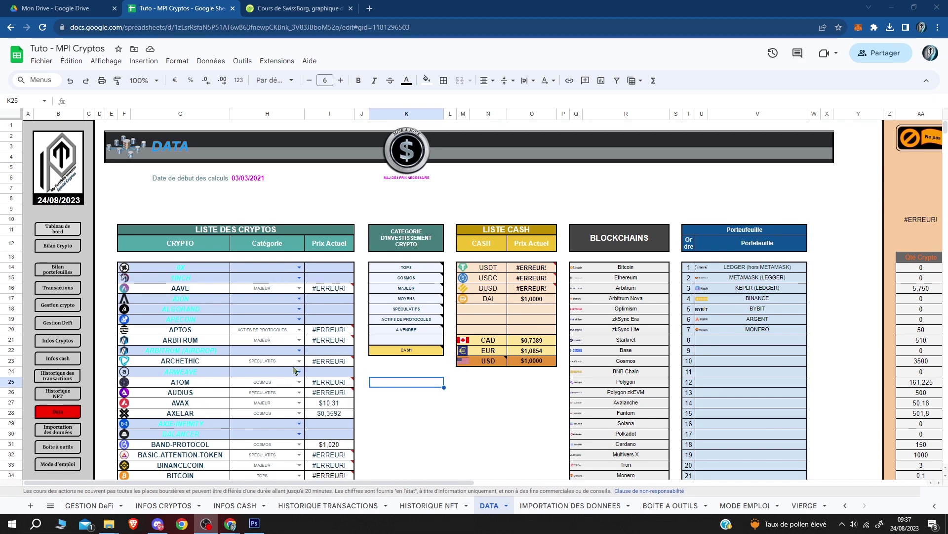
Step: Examine the errors in the Prix Actuel column of the crypto list, including the error details on the ARBITRUM price
mouse_move(331, 297)
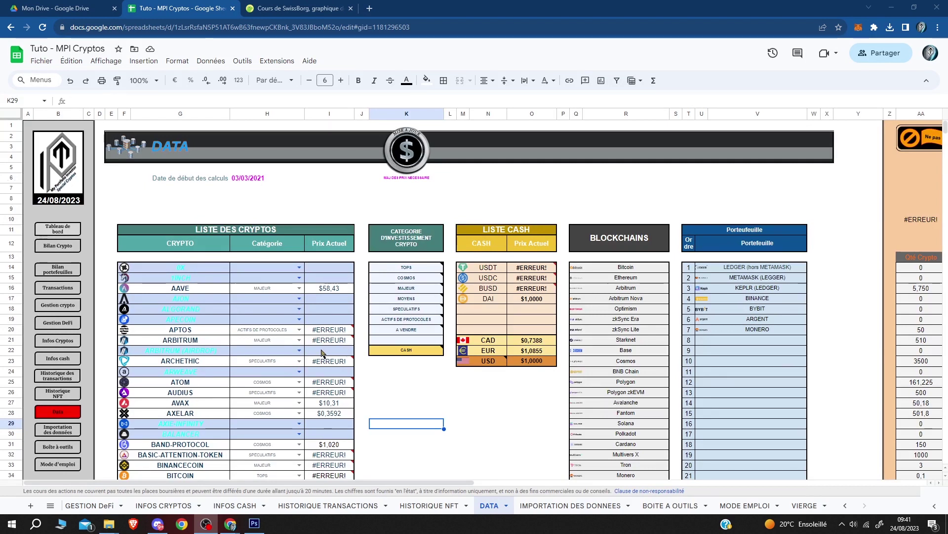
mouse_move(322, 341)
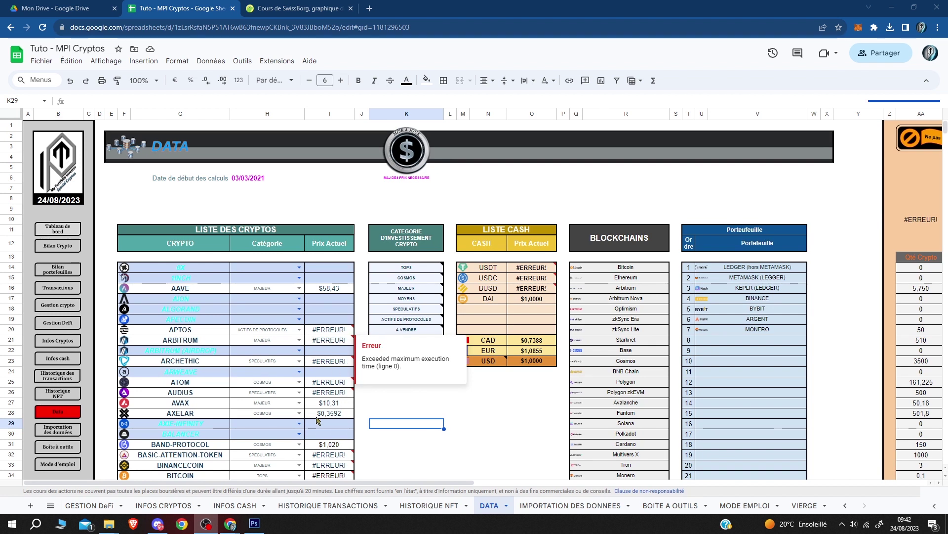
scroll(331, 445, down, 3)
scroll(326, 379, down, 5)
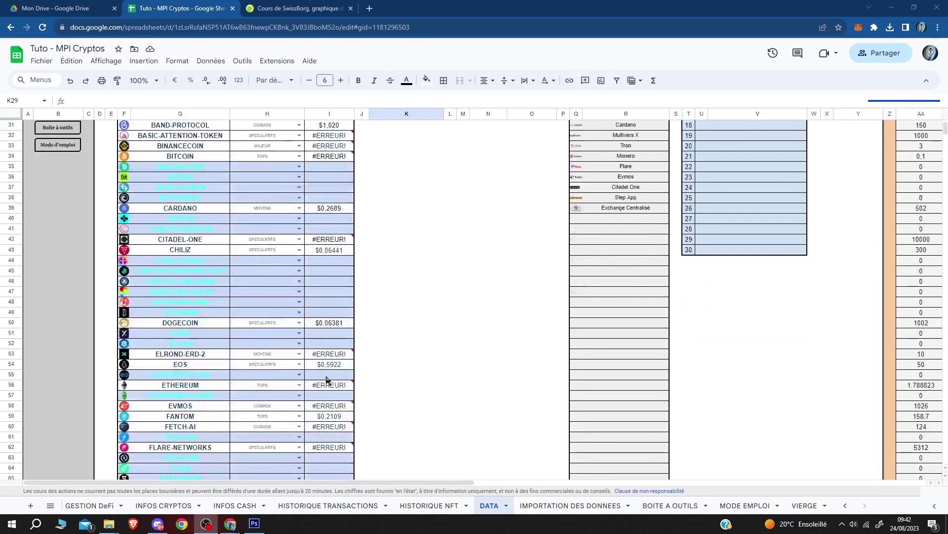
scroll(326, 380, up, 9)
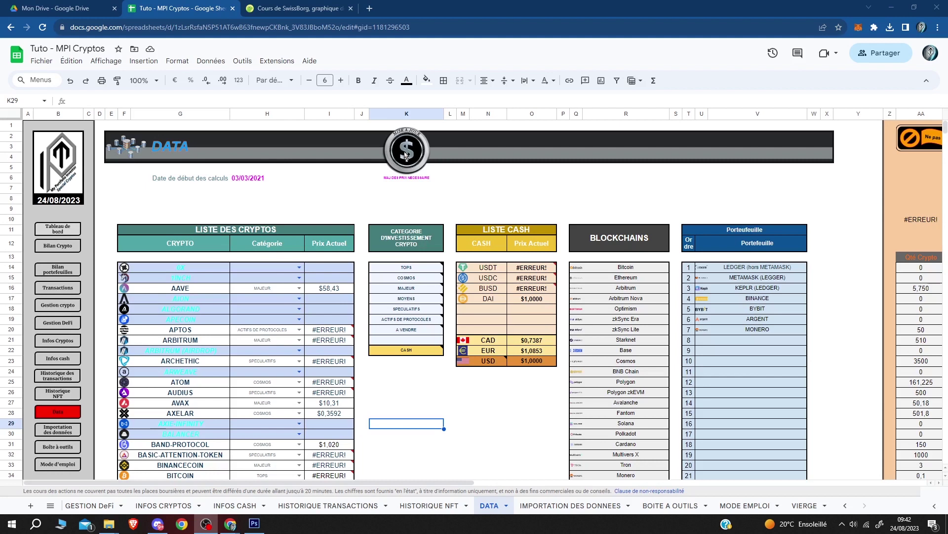
Step: Rerun the price update script and check how the Prix Actuel column reloads
click(408, 159)
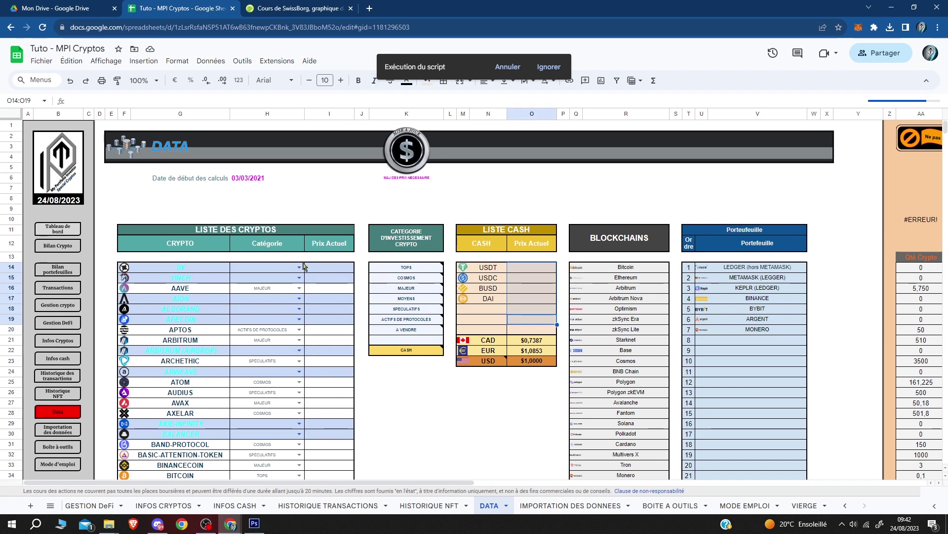
scroll(337, 290, down, 5)
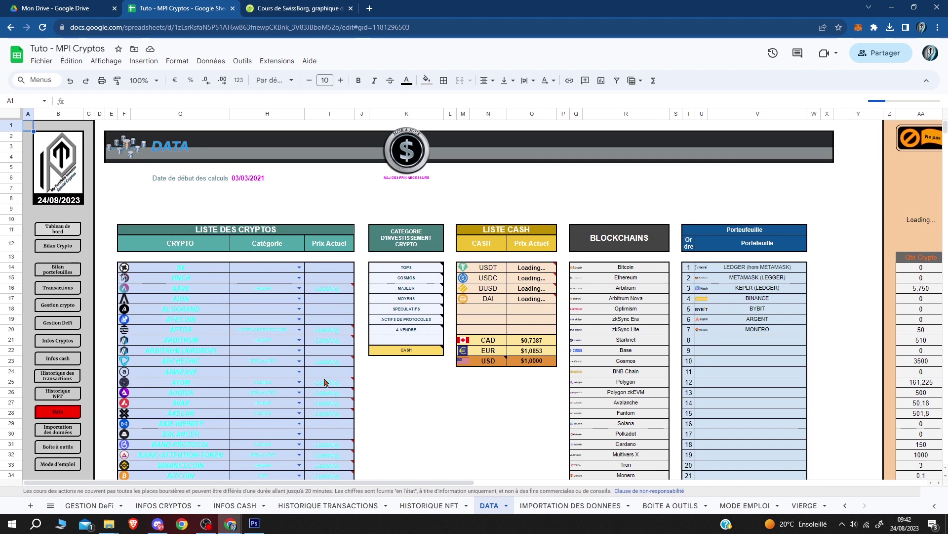
scroll(324, 382, down, 3)
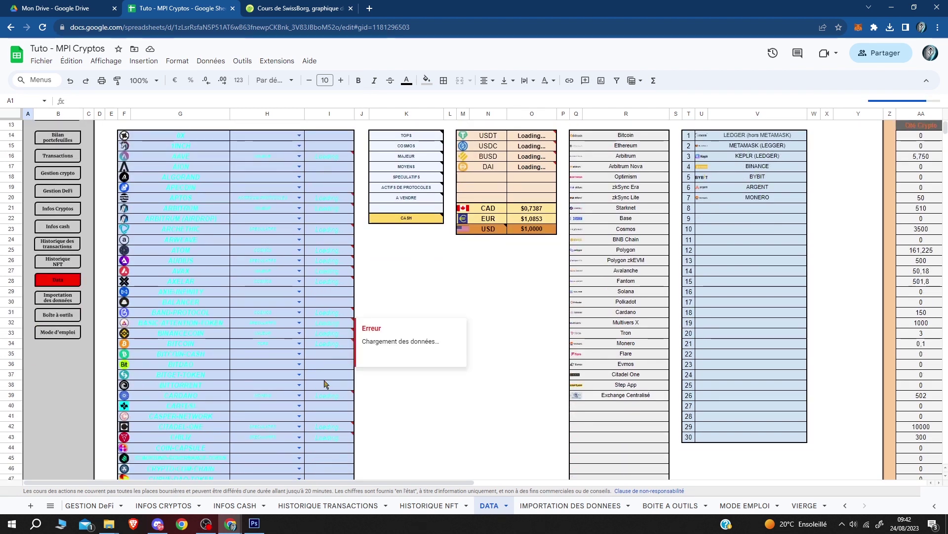
scroll(301, 463, up, 3)
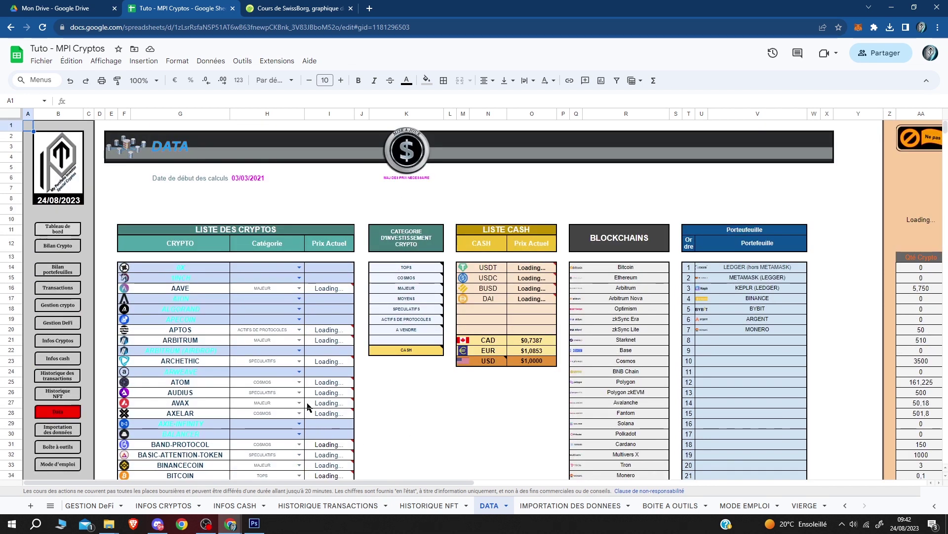
mouse_move(342, 413)
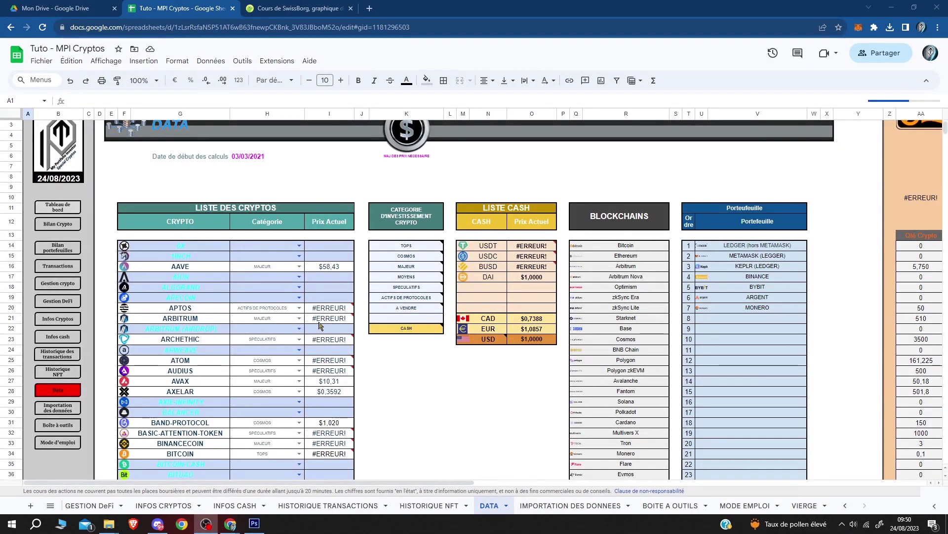
mouse_move(320, 322)
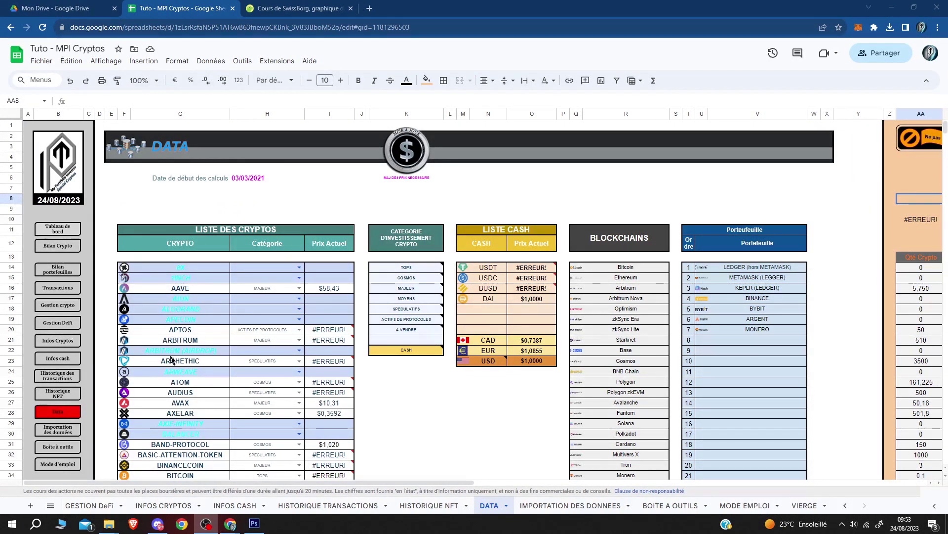
Step: Look through the crypto list down to the unused entries around row 148
scroll(169, 422, down, 2)
scroll(167, 430, down, 8)
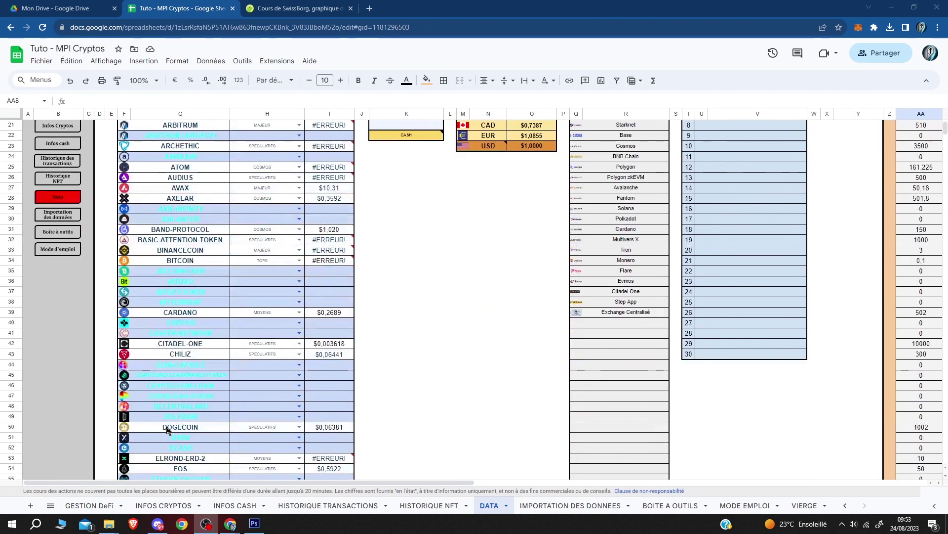
scroll(167, 430, down, 12)
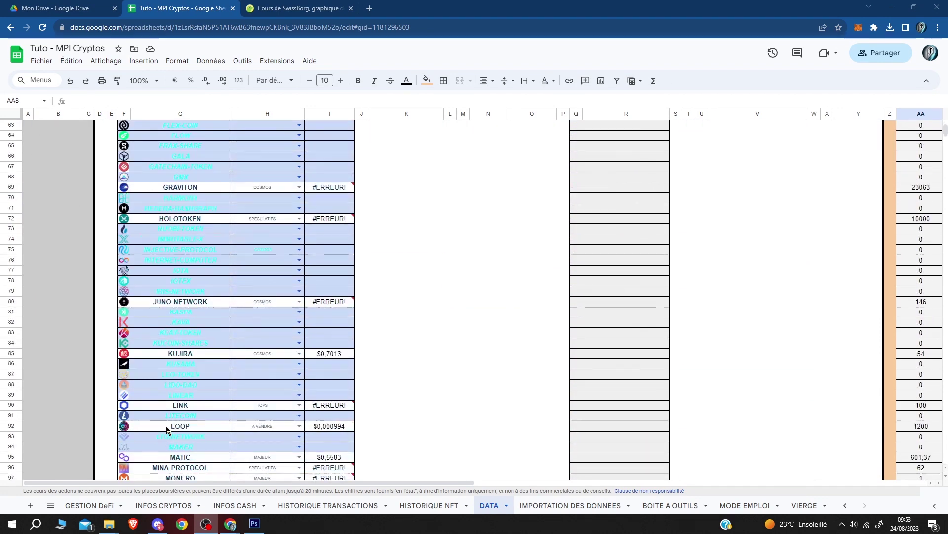
scroll(167, 429, down, 5)
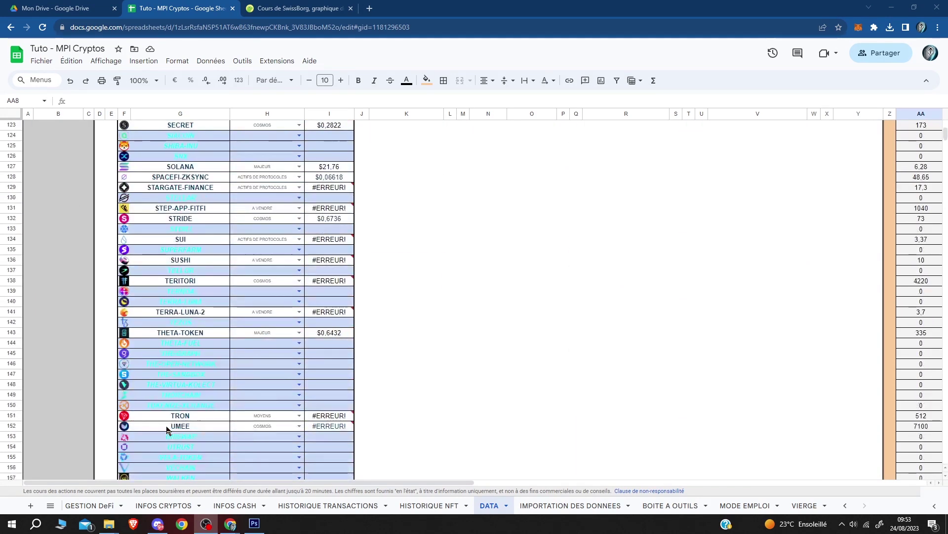
scroll(167, 430, up, 3)
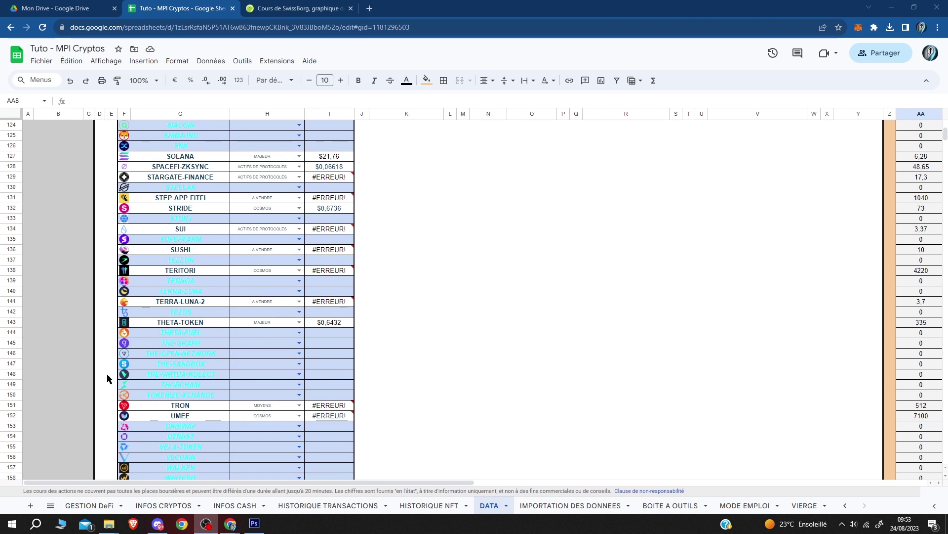
click(6, 374)
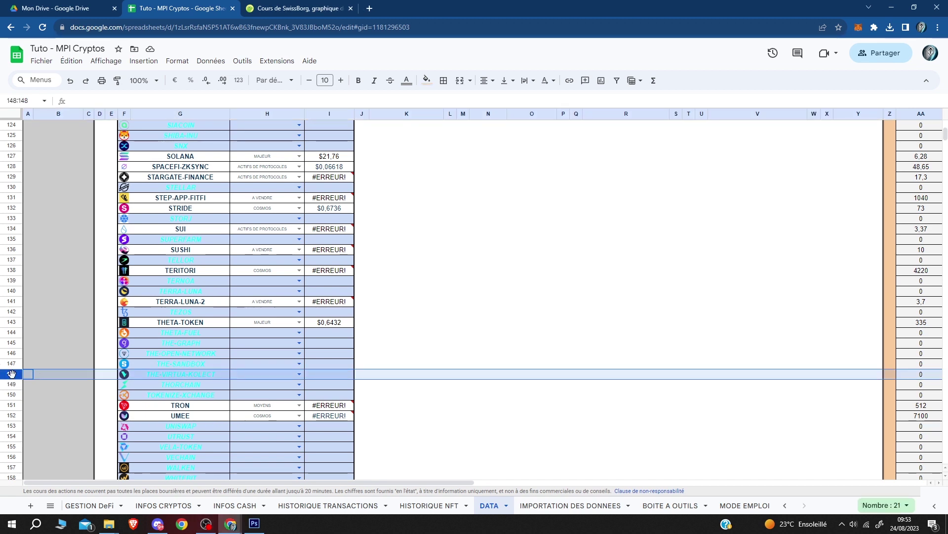
right_click(10, 374)
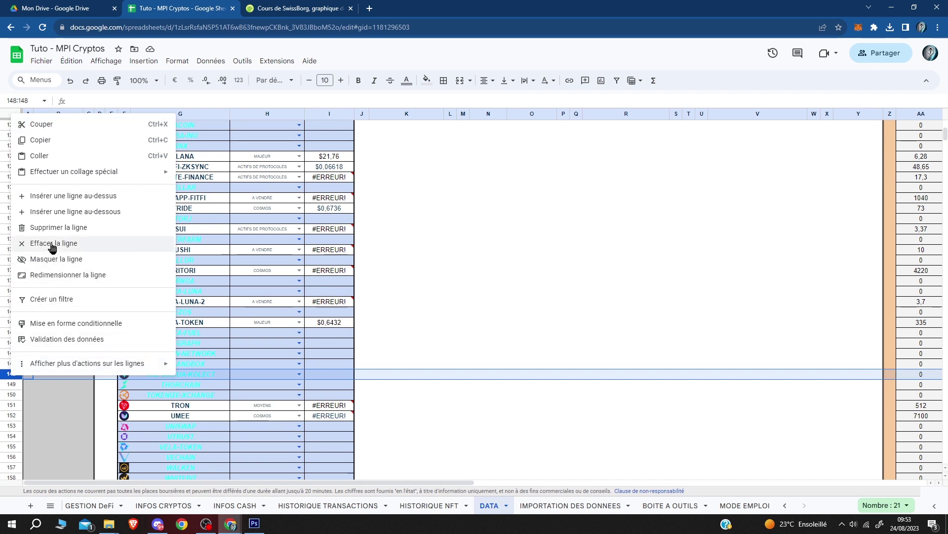
click(316, 364)
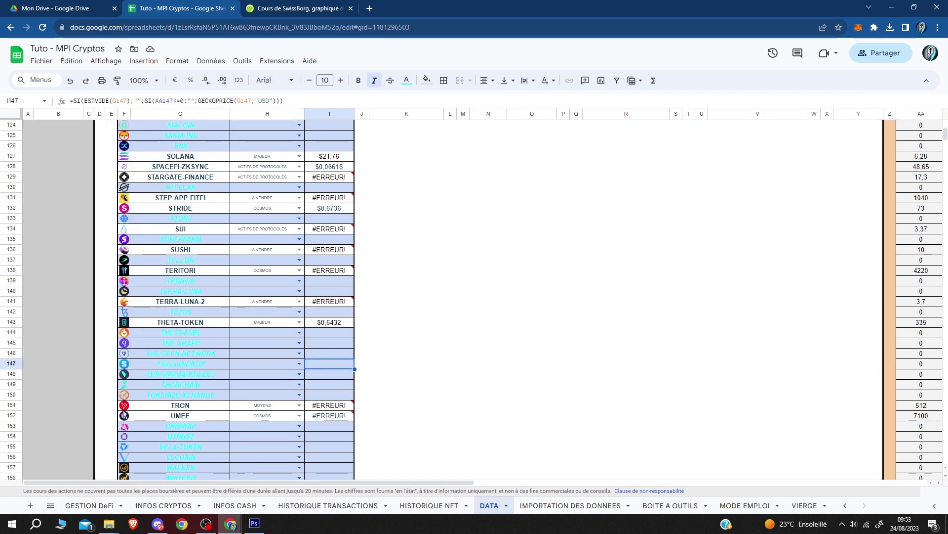
Step: Remove the crypto in row 148 by copying F149:I163 over the cells starting at F148, and clear the duplicate in F163:G163
drag(131, 388, 336, 407)
scroll(312, 424, down, 1)
scroll(312, 423, down, 2)
key(ctrl+c)
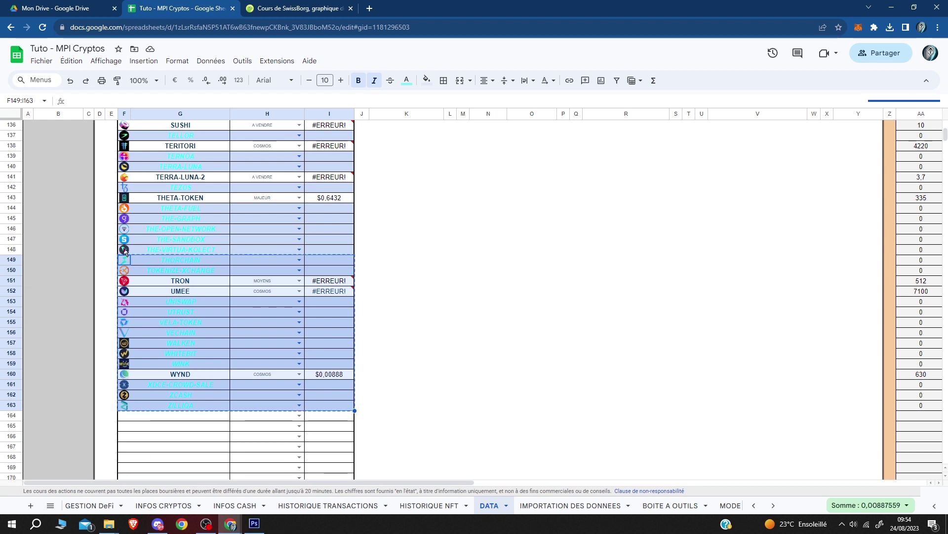
click(124, 250)
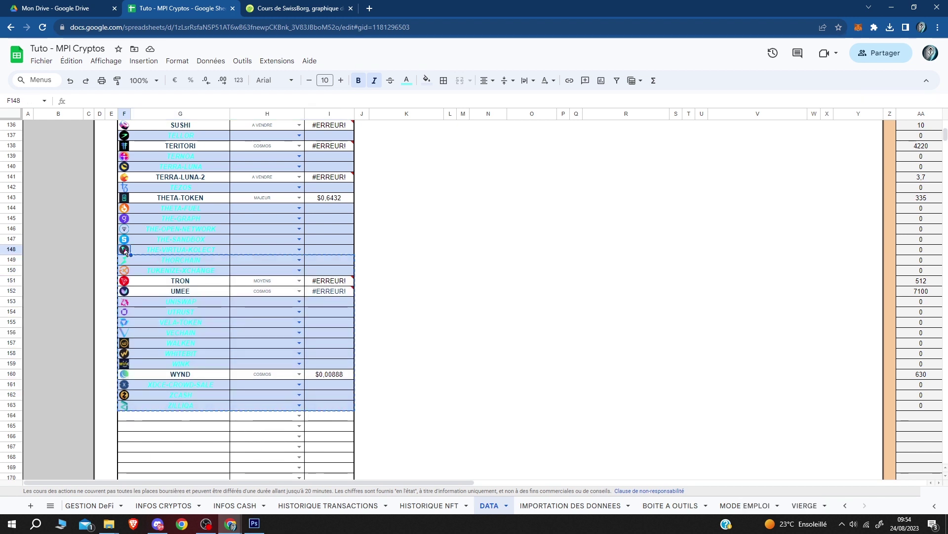
key(ctrl+v)
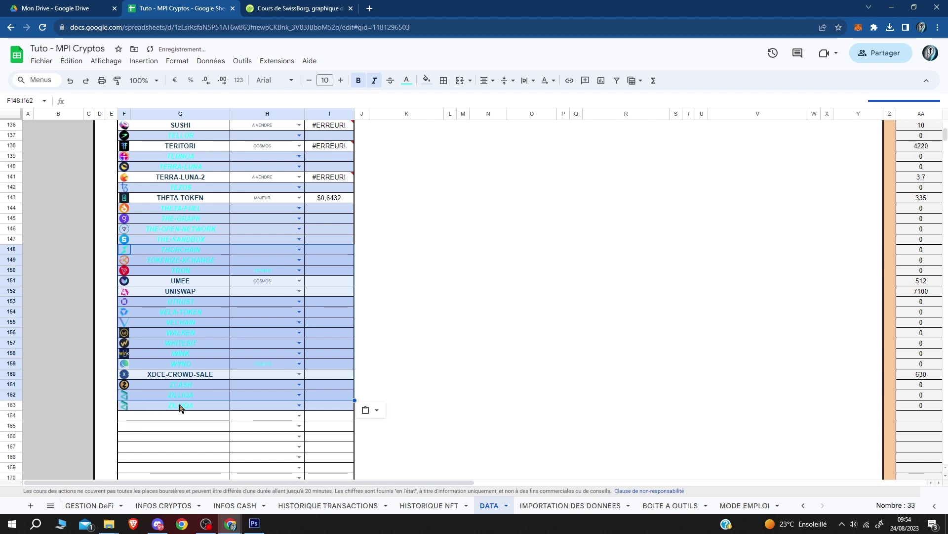
click(214, 408)
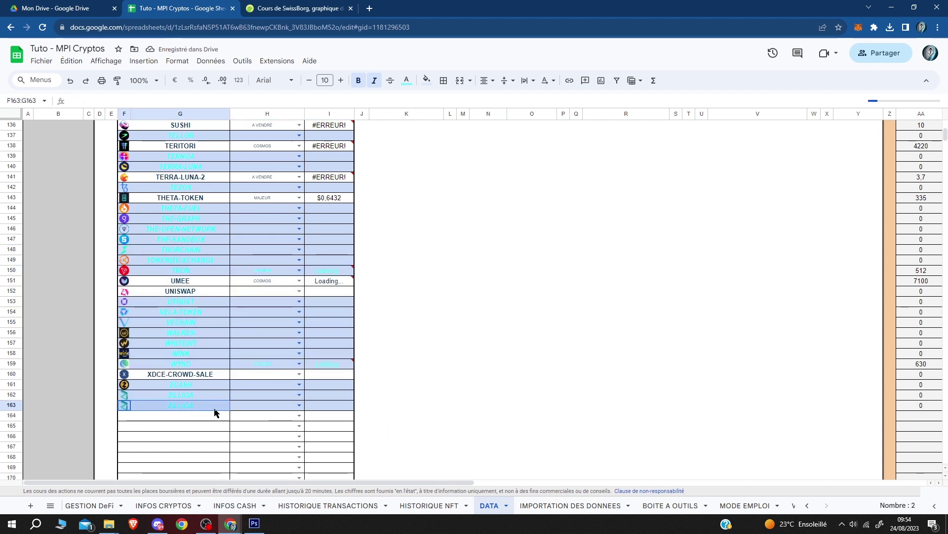
key(Delete)
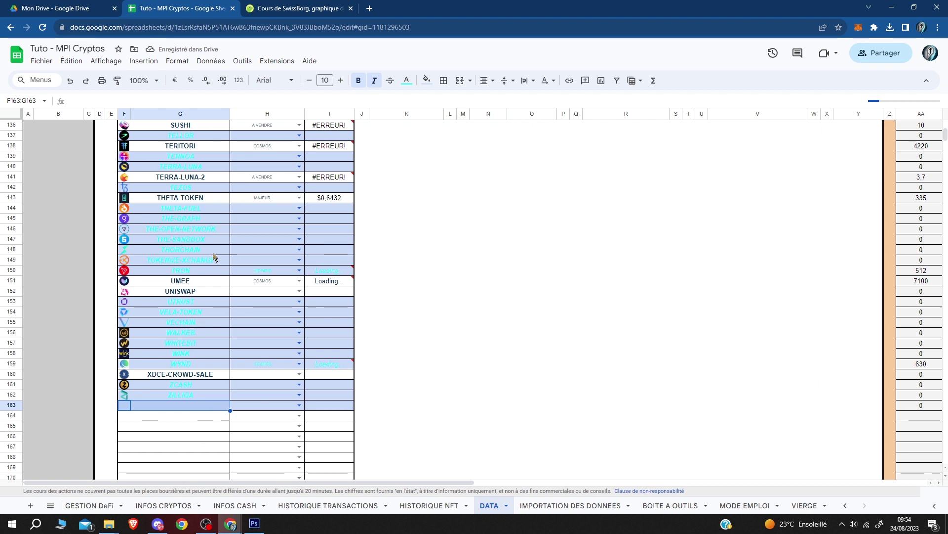
Step: Examine the category options offered for the crypto in row 17 and the note describing the TOPS category
scroll(208, 333, up, 5)
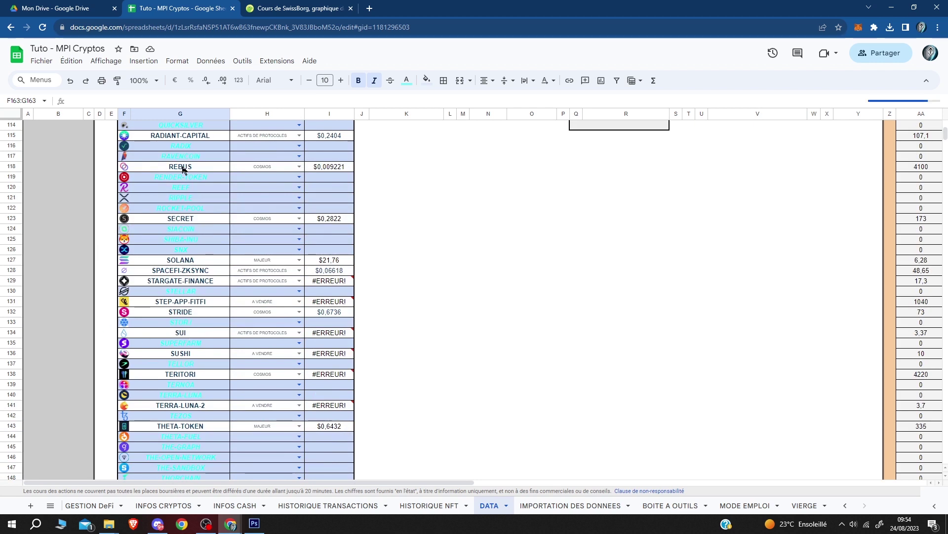
scroll(170, 222, up, 5)
scroll(171, 229, up, 2)
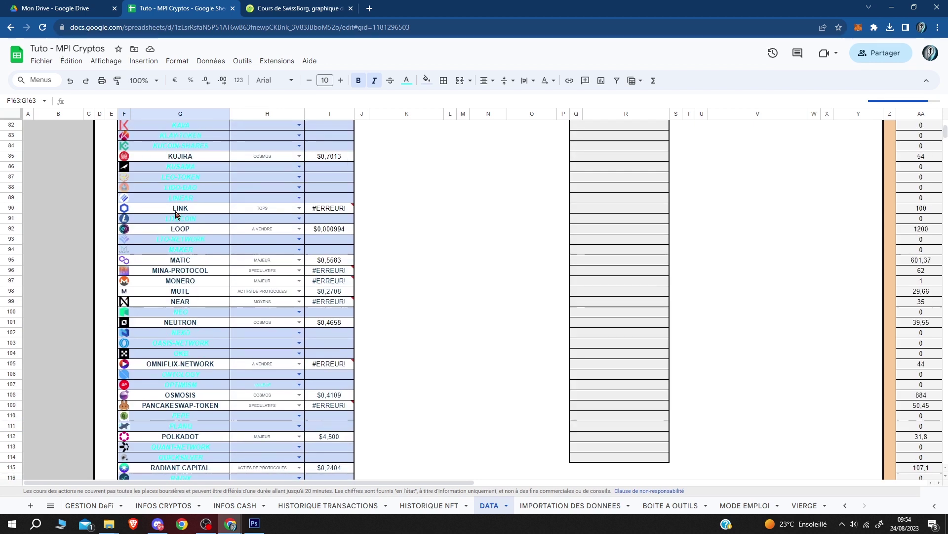
scroll(199, 205, up, 3)
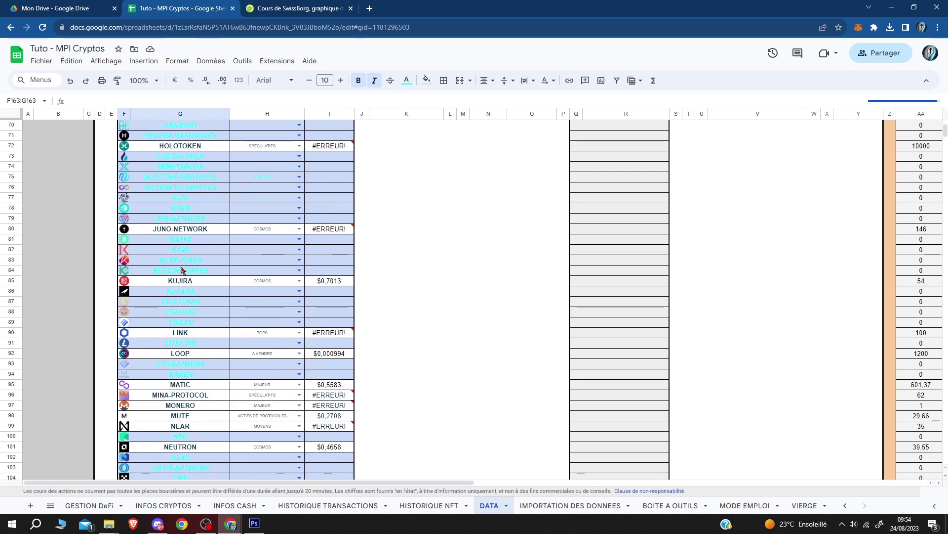
scroll(180, 270, up, 10)
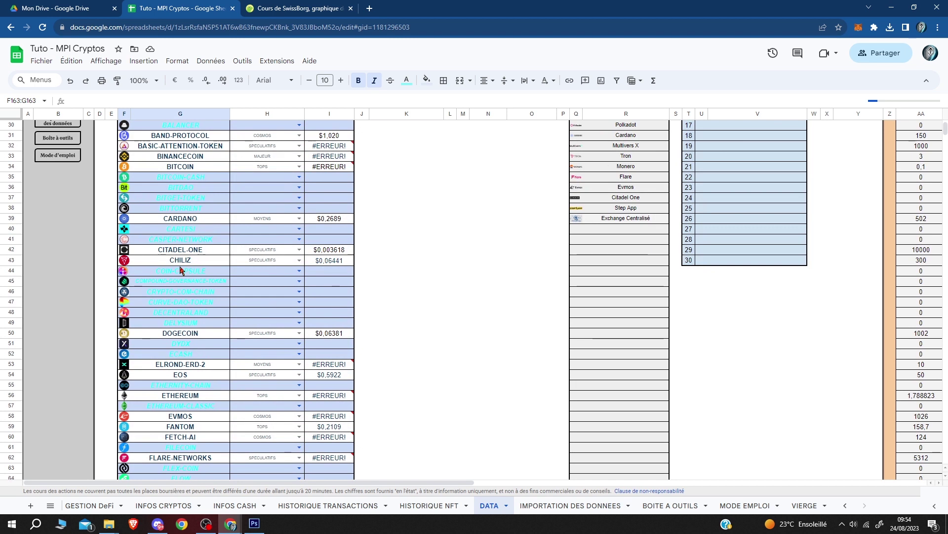
scroll(181, 270, up, 7)
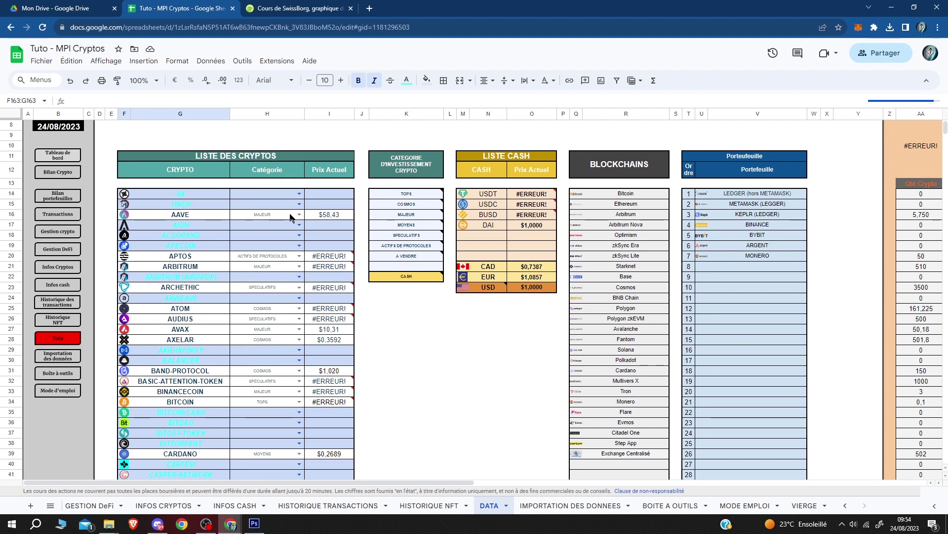
click(299, 224)
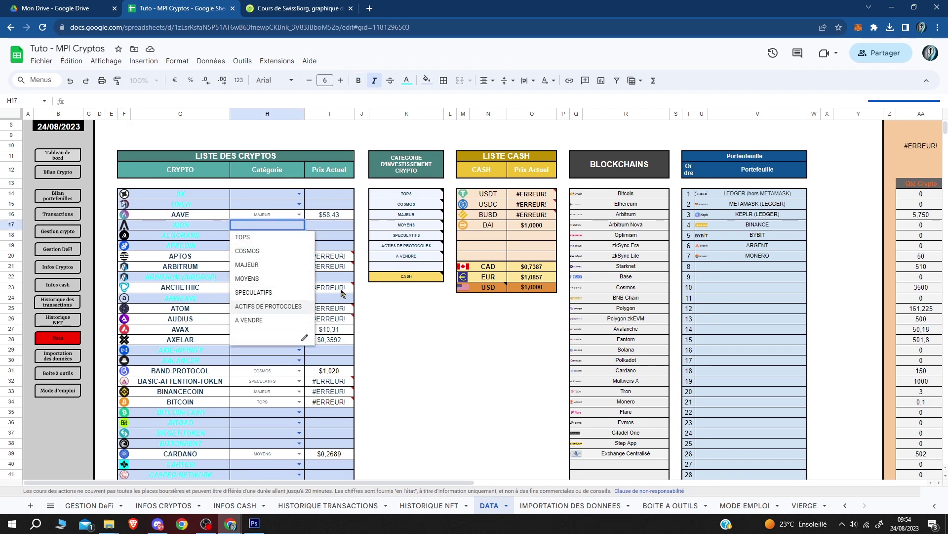
mouse_move(400, 194)
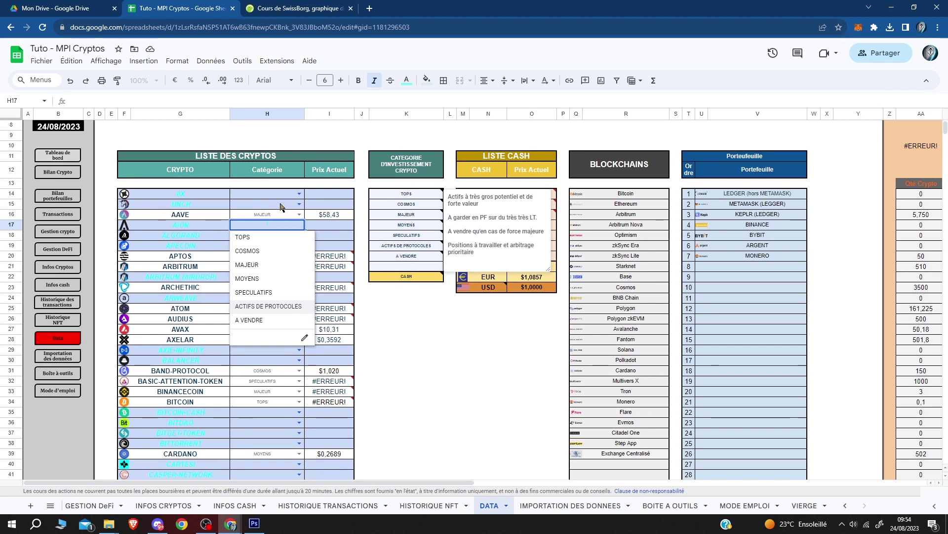
click(283, 204)
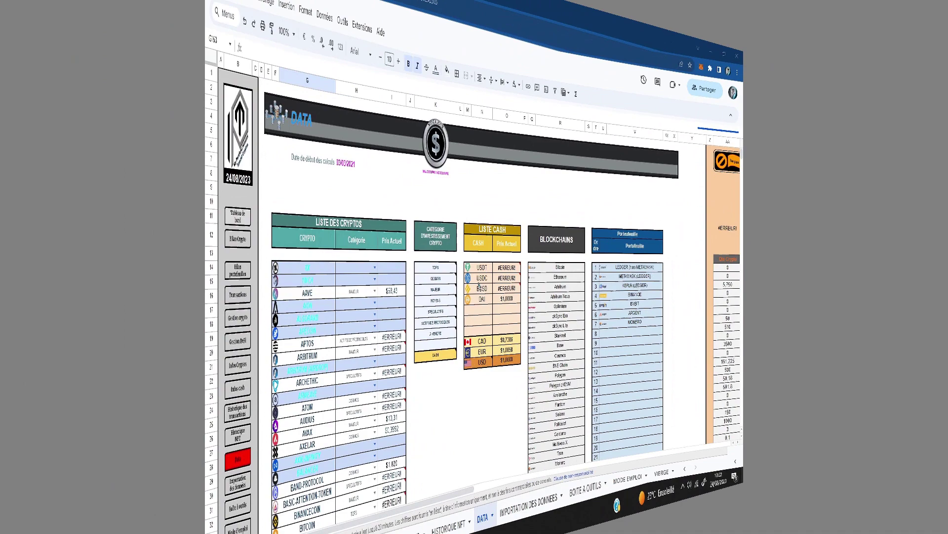
Step: Check the end of the crypto list, then switch to the SwissBorg page on CoinGecko and copy its API ID, swissborg
scroll(173, 328, down, 3)
scroll(173, 329, down, 15)
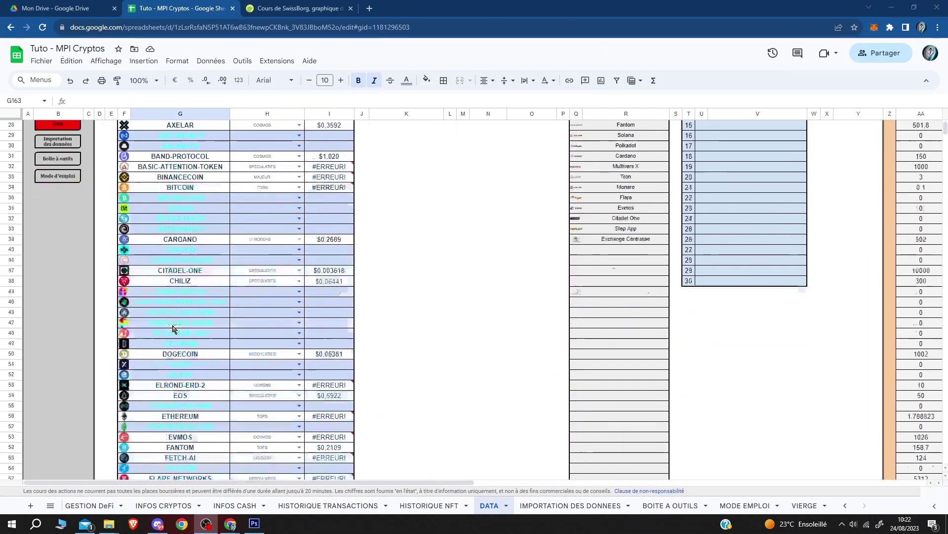
scroll(173, 328, down, 15)
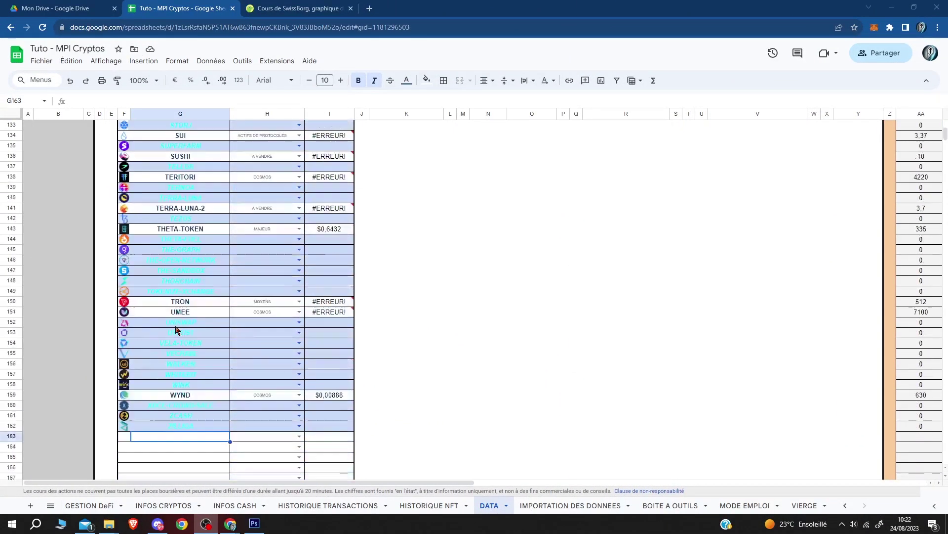
click(297, 8)
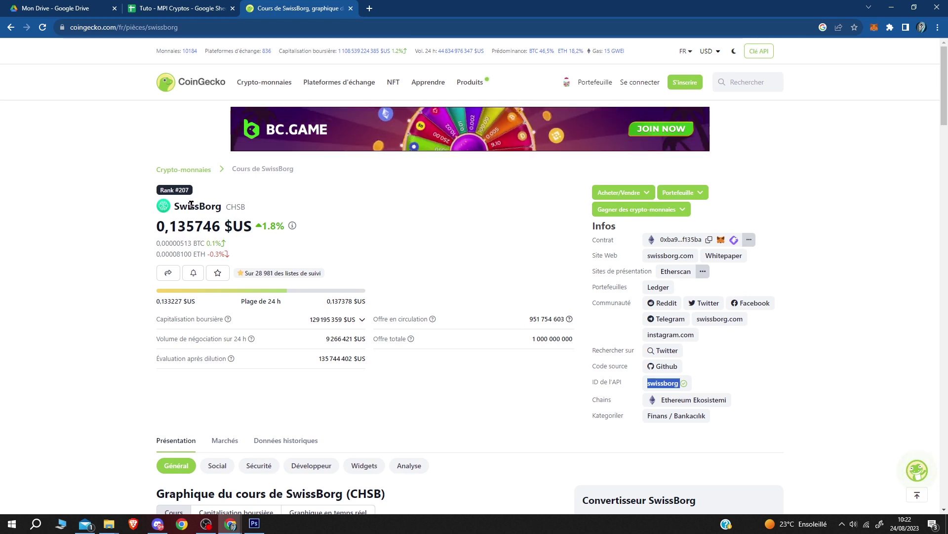
click(563, 398)
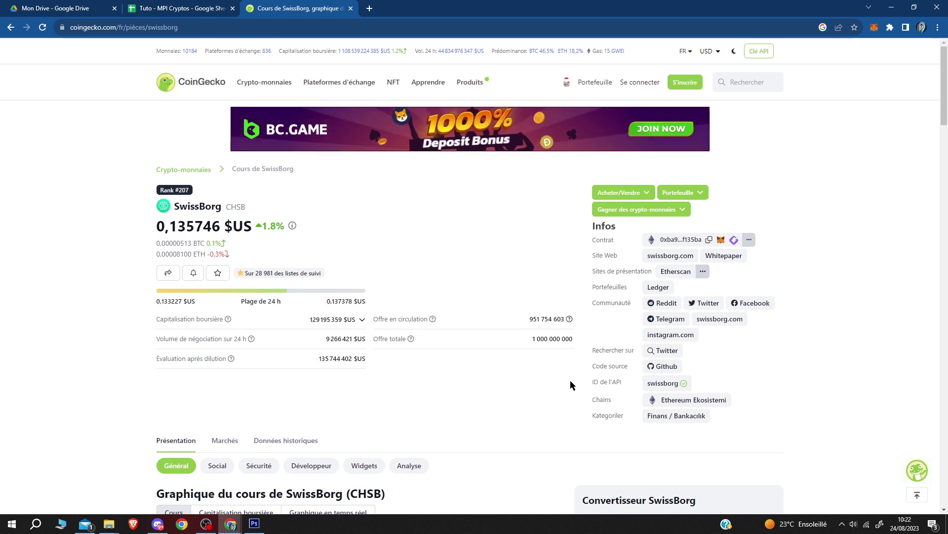
triple_click(571, 384)
click(588, 384)
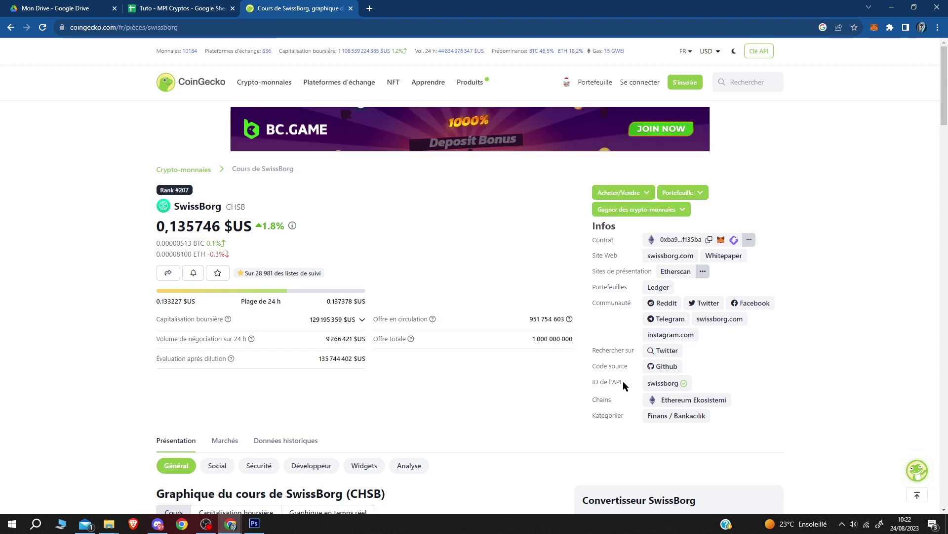
double_click(663, 384)
key(ctrl+c)
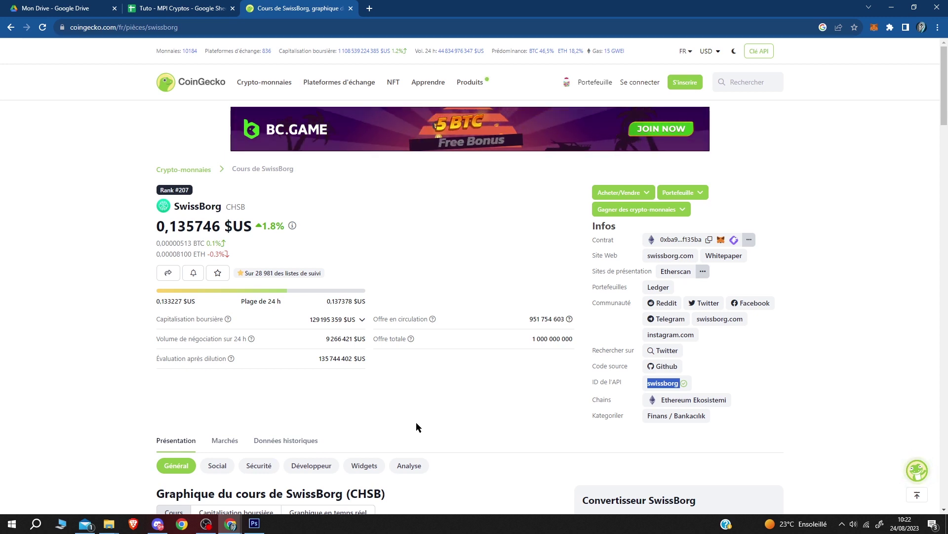
Step: Back in the DATA sheet, add swissborg as a new crypto in G163, the first empty row of the list
click(197, 3)
click(174, 312)
click(167, 302)
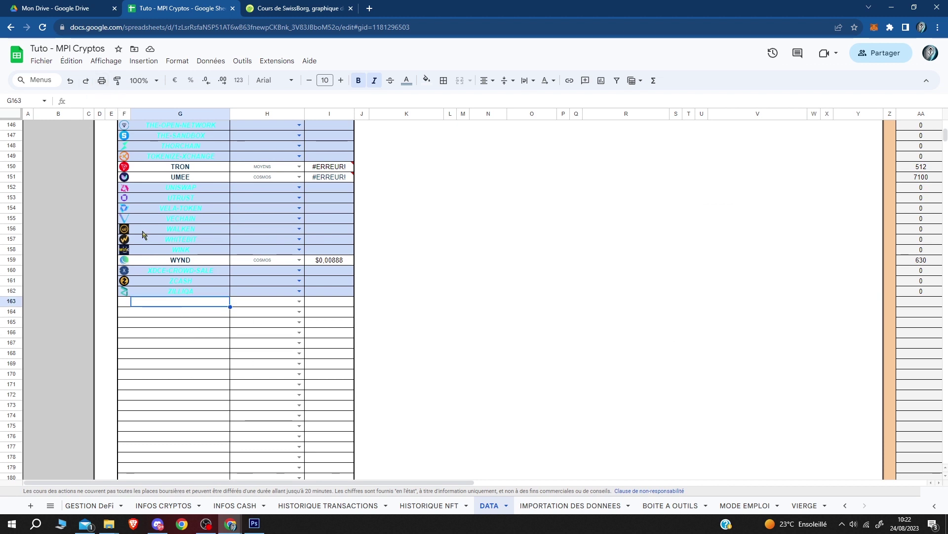
click(88, 99)
key(ctrl+v)
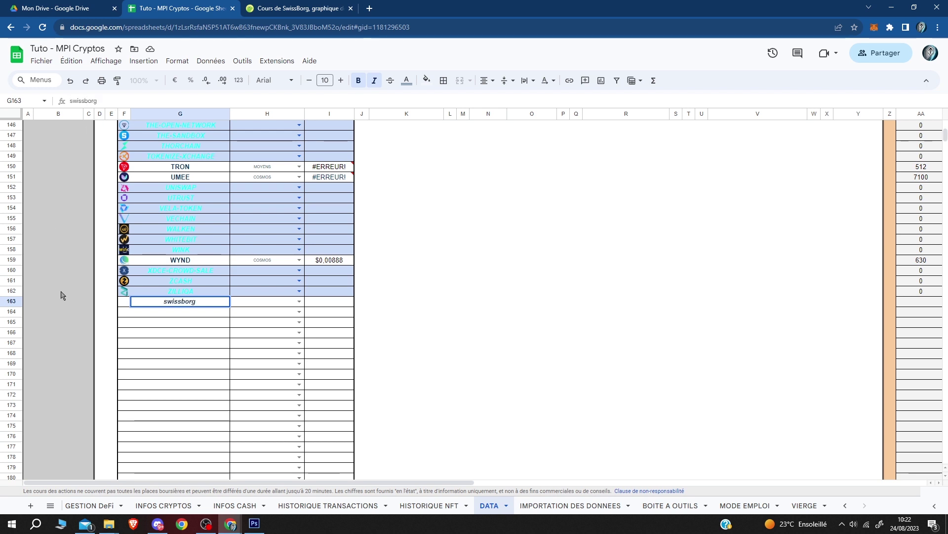
key(Return)
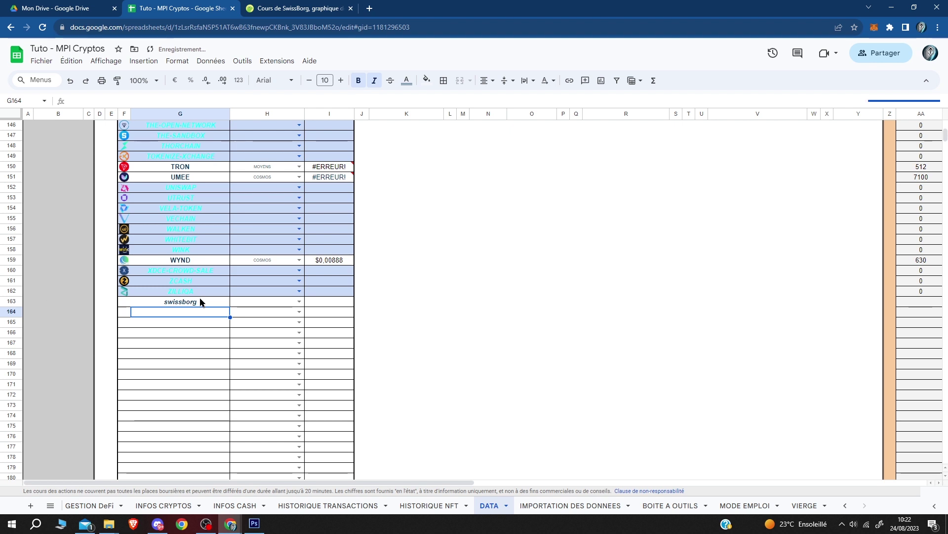
click(127, 302)
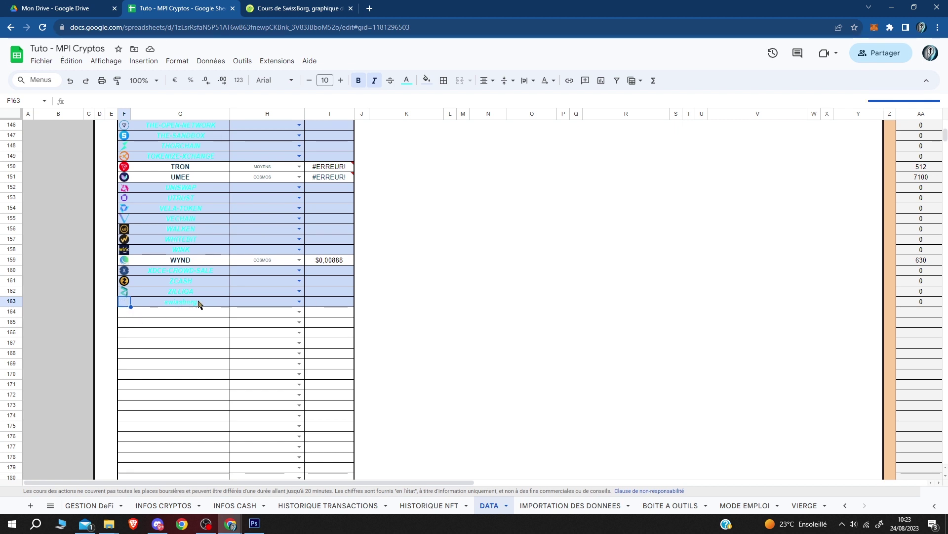
click(137, 65)
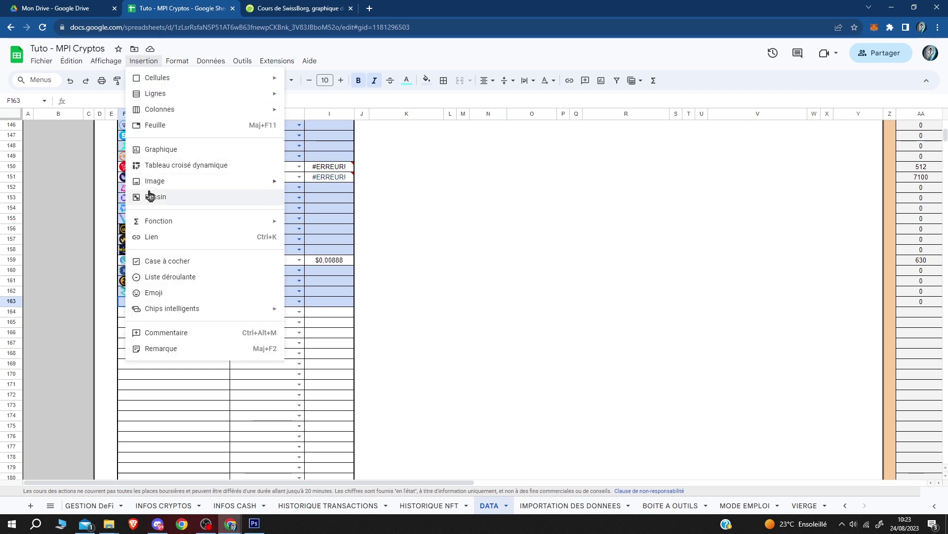
mouse_move(150, 183)
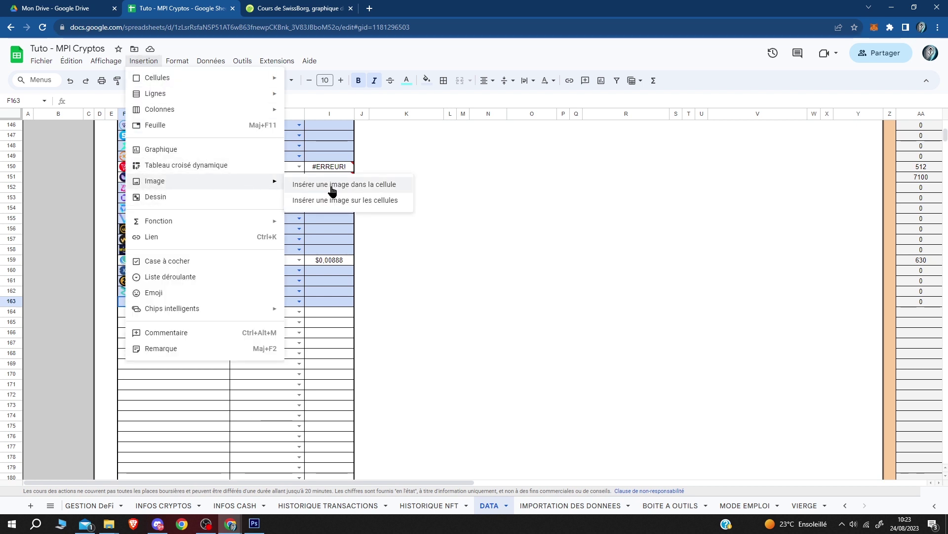
click(354, 185)
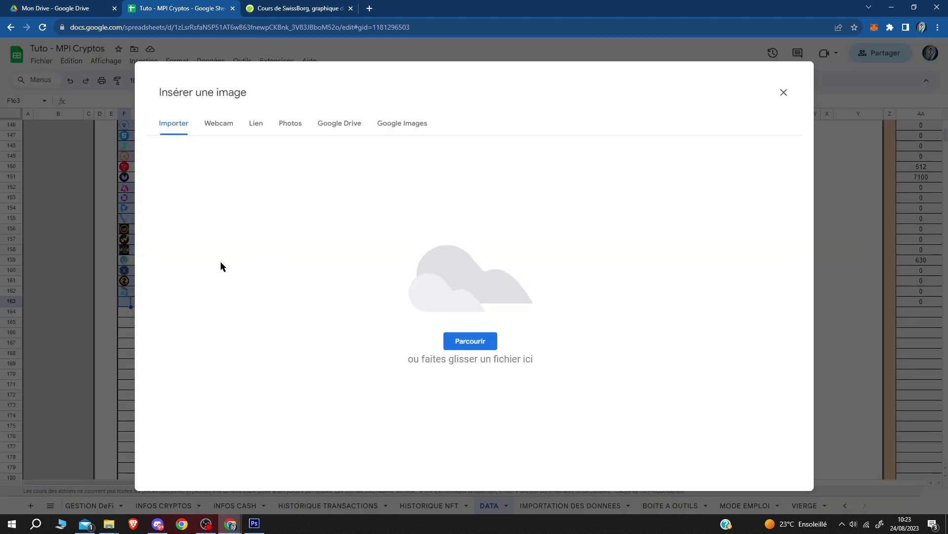
click(450, 346)
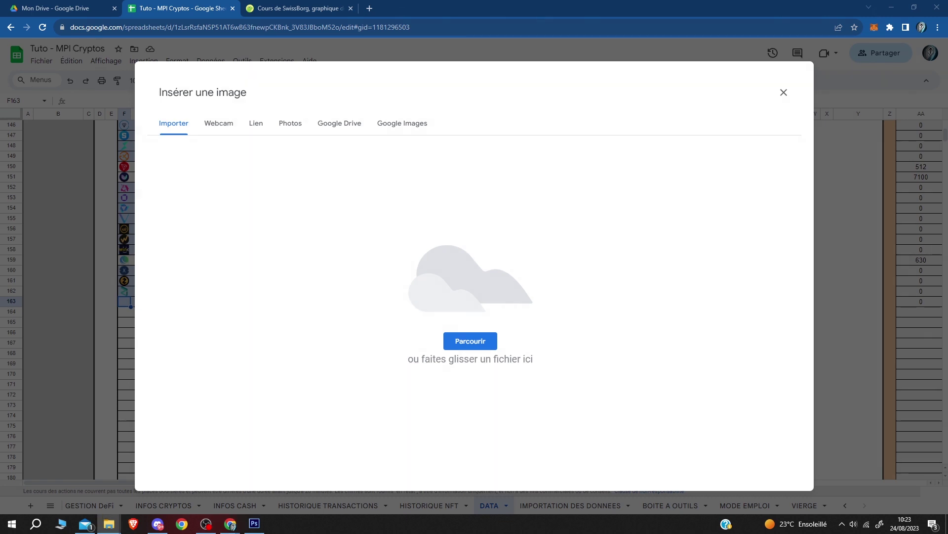
drag(880, 375, 453, 288)
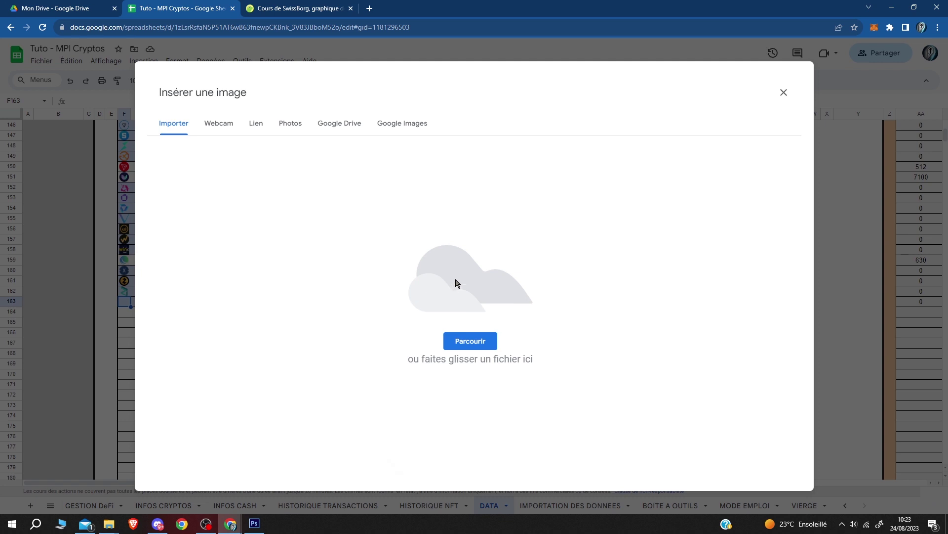
click(784, 93)
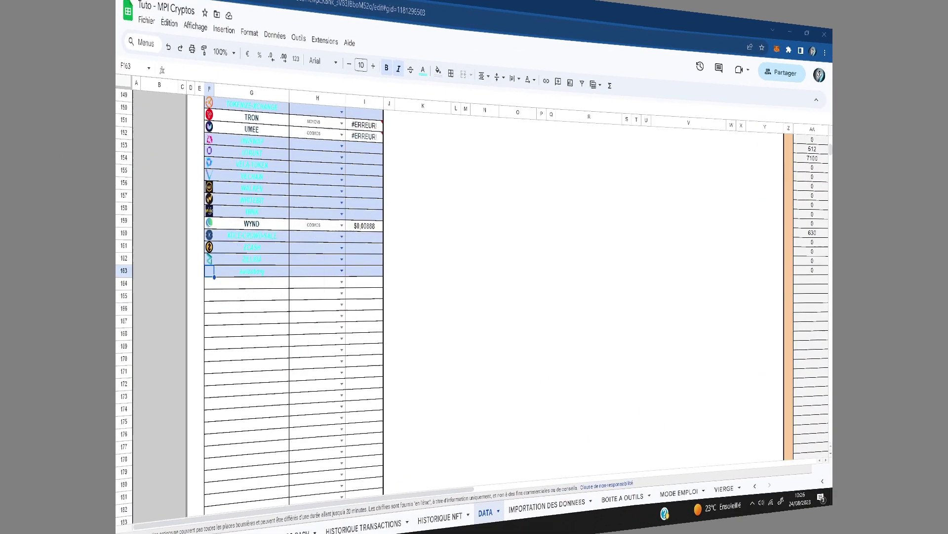
Step: Look through the lower part of the crypto list and review the row insertion options for row 122
scroll(162, 308, up, 1)
scroll(161, 307, up, 5)
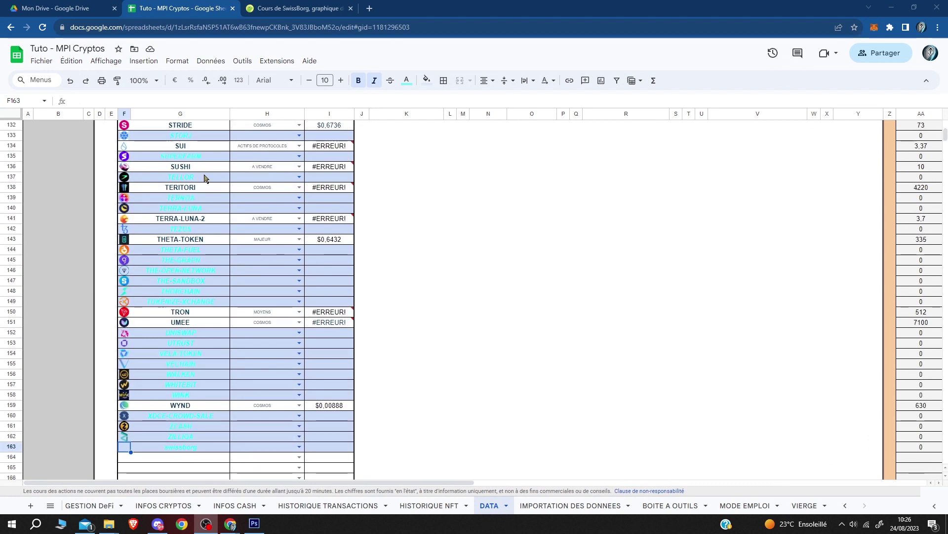
scroll(171, 171, up, 1)
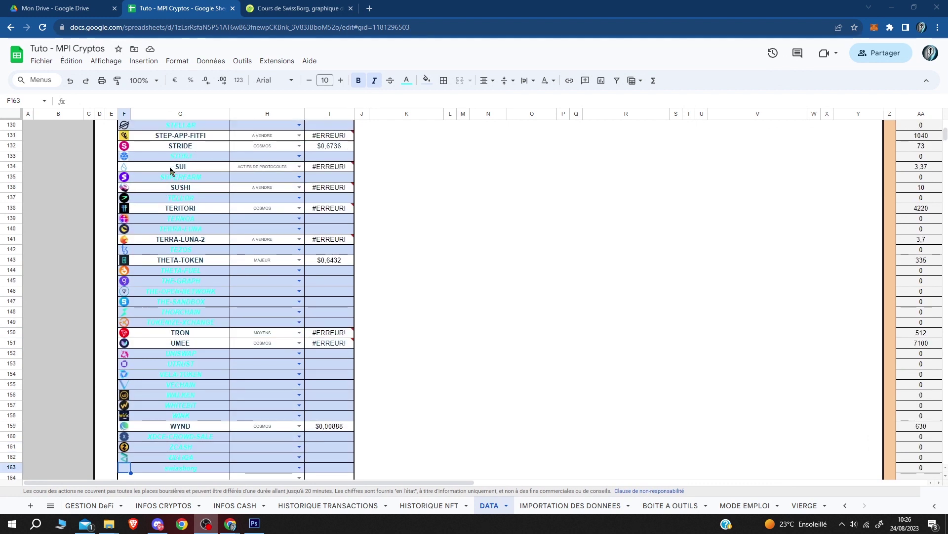
scroll(170, 171, down, 3)
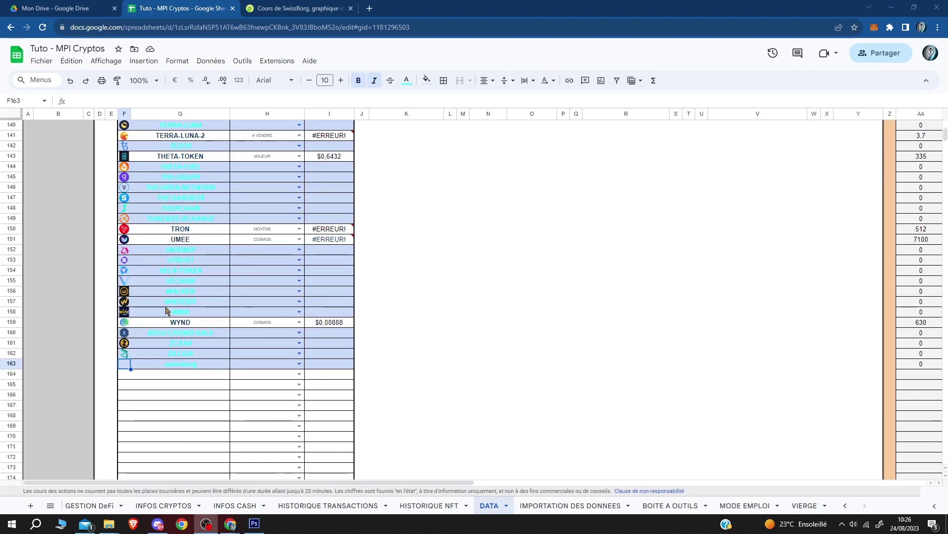
scroll(163, 349, up, 6)
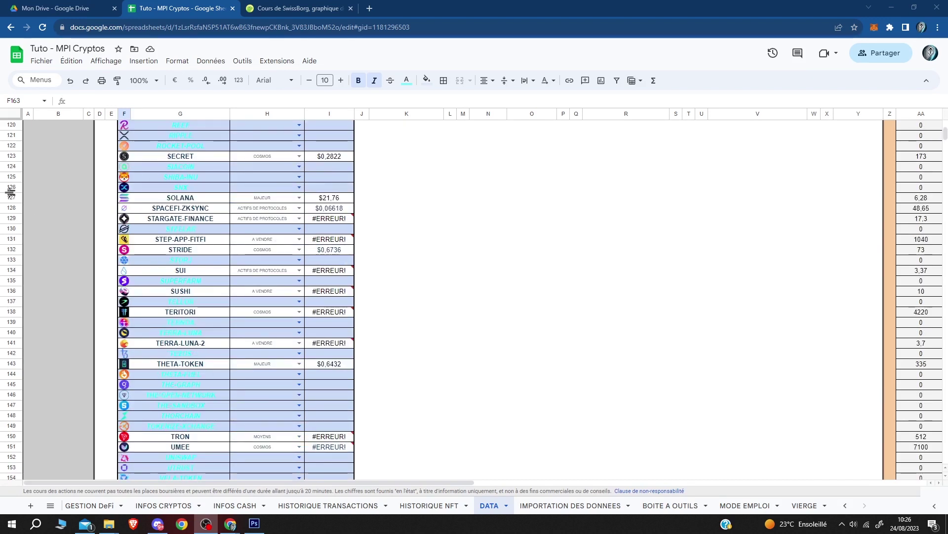
scroll(12, 170, up, 1)
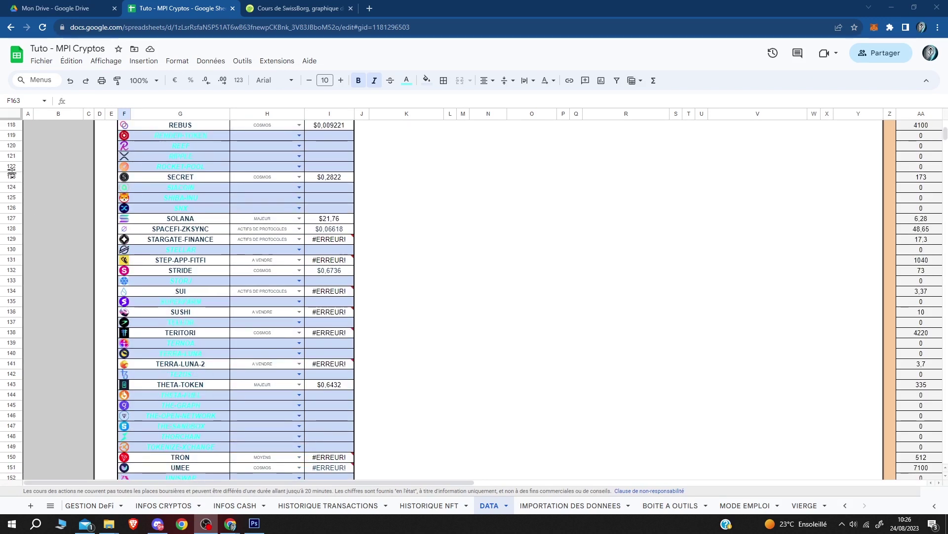
click(12, 168)
right_click(12, 168)
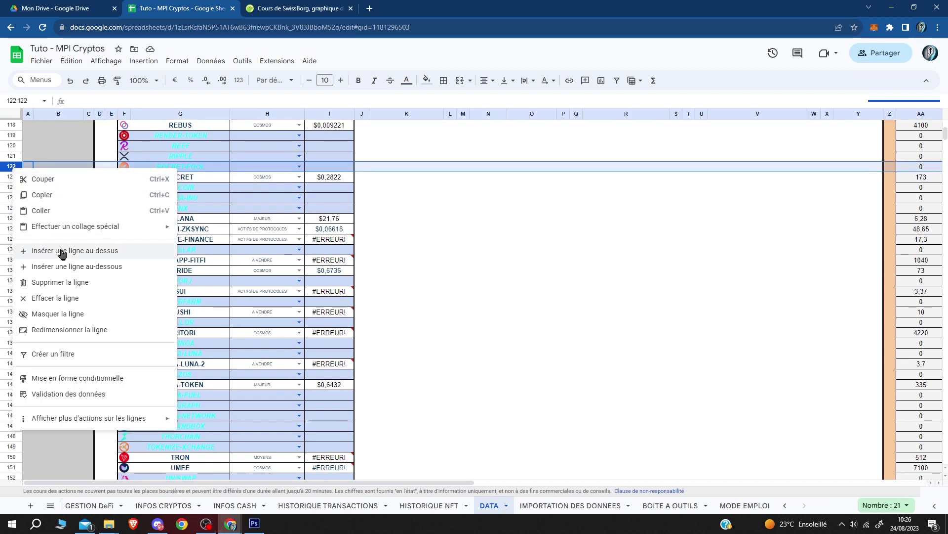
click(251, 262)
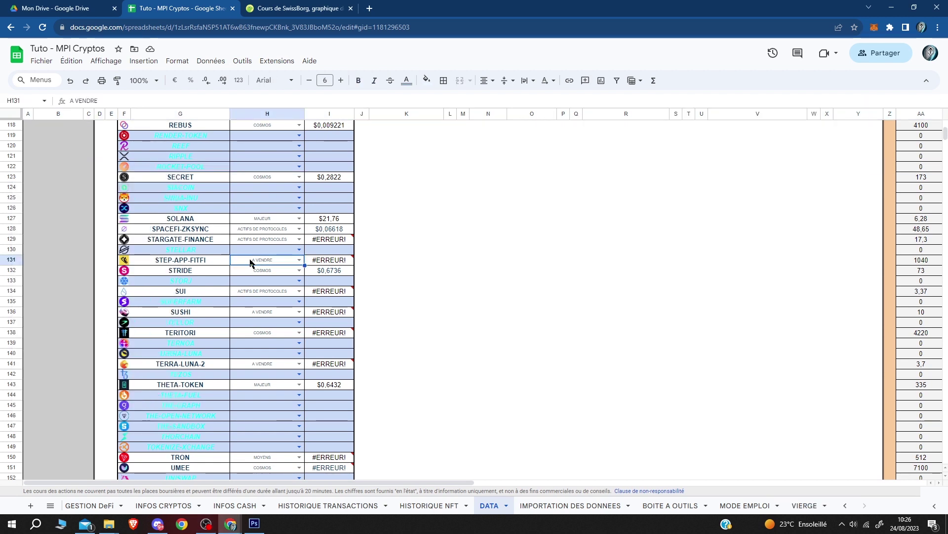
Step: Find swissborg's alphabetical place in the crypto list and copy the block F135:I163, from SUPERFARM down to swissborg
scroll(173, 342, down, 5)
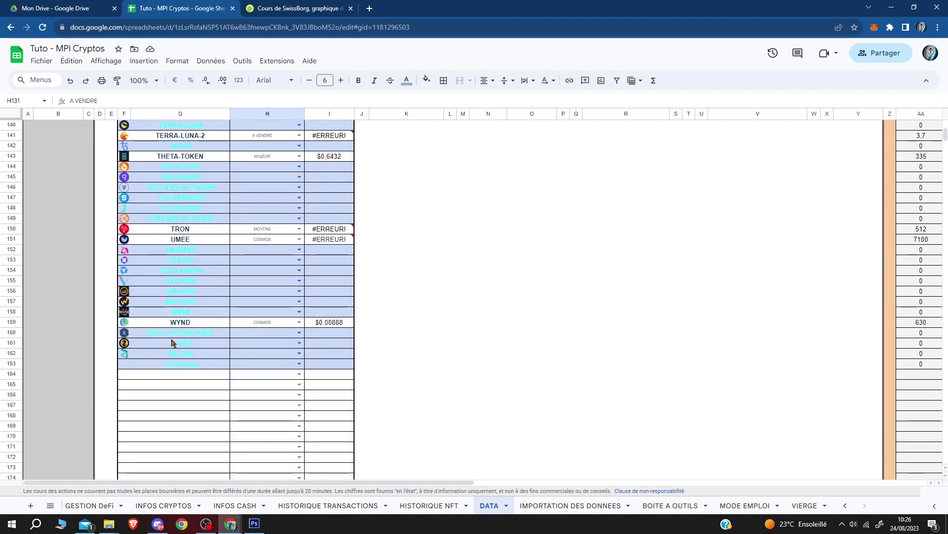
click(192, 365)
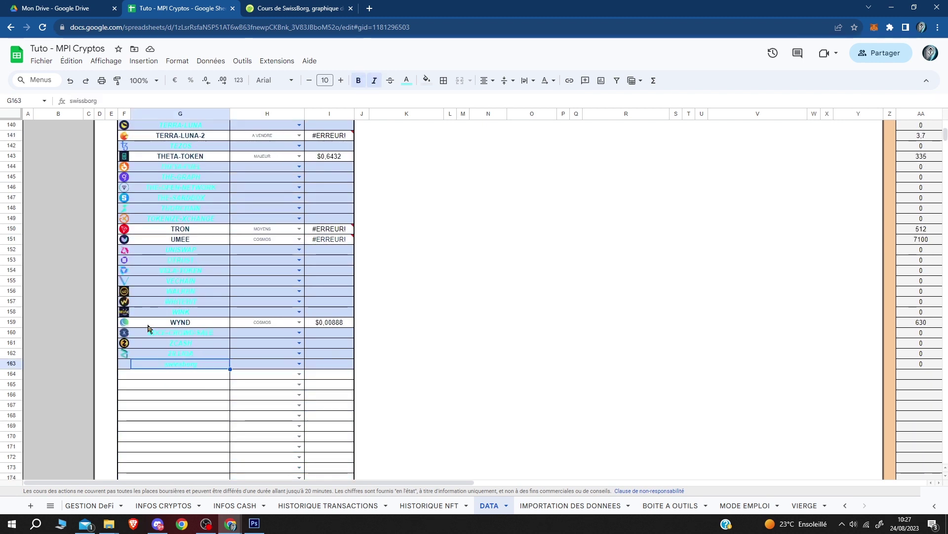
scroll(148, 328, up, 10)
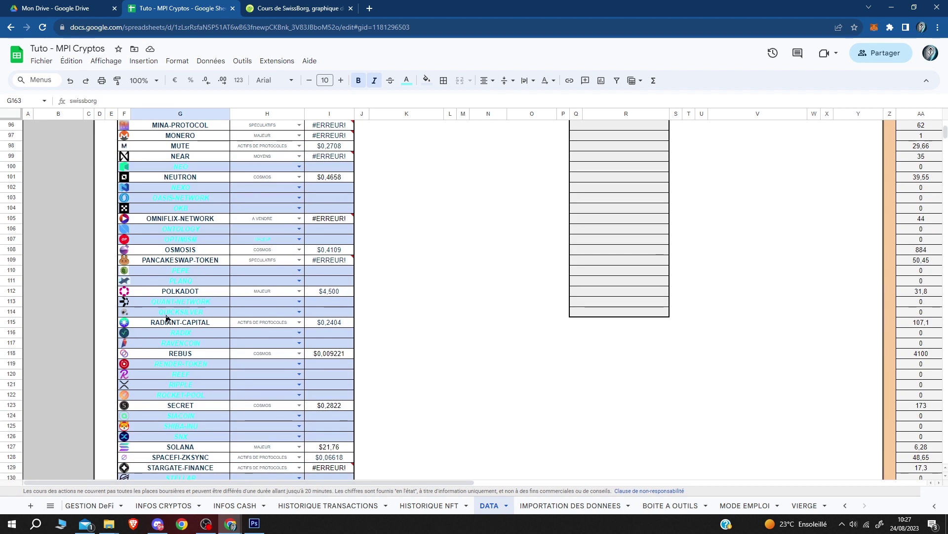
scroll(174, 371, down, 4)
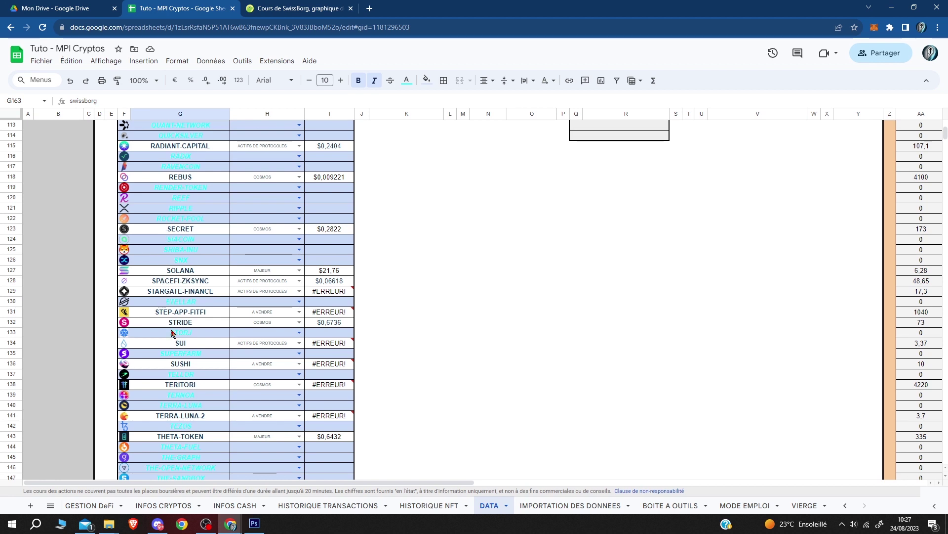
click(177, 354)
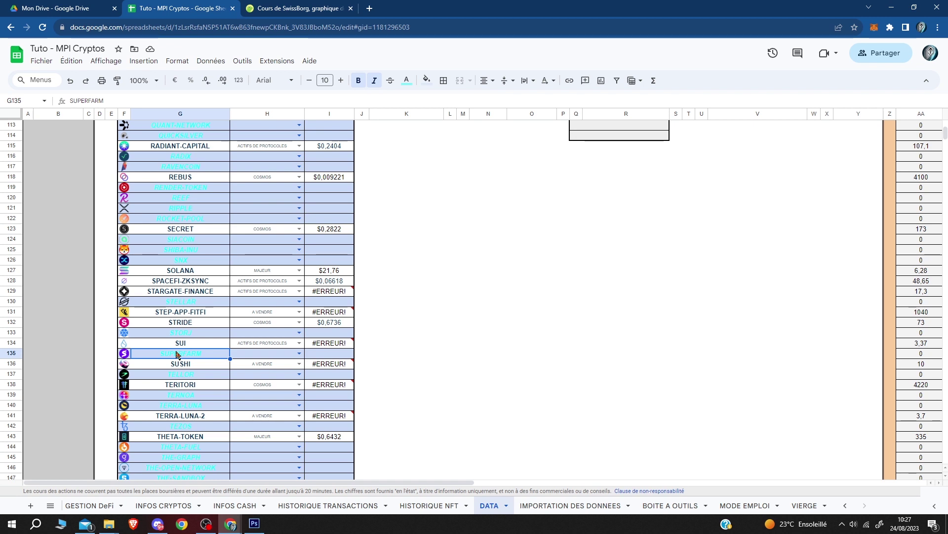
drag(121, 357, 326, 389)
scroll(321, 365, down, 2)
scroll(311, 345, down, 5)
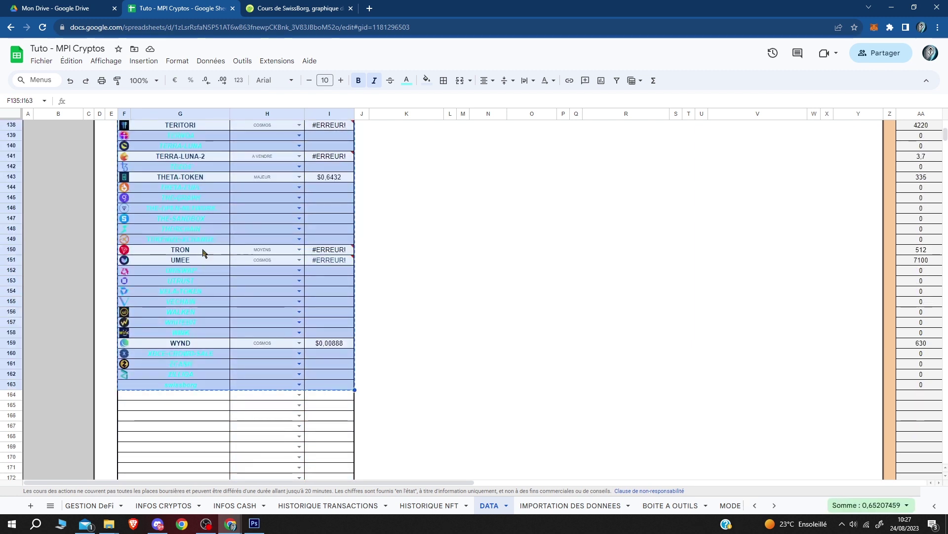
Step: Paste the copied crypto block one row lower, starting at F136
scroll(203, 252, up, 4)
click(174, 230)
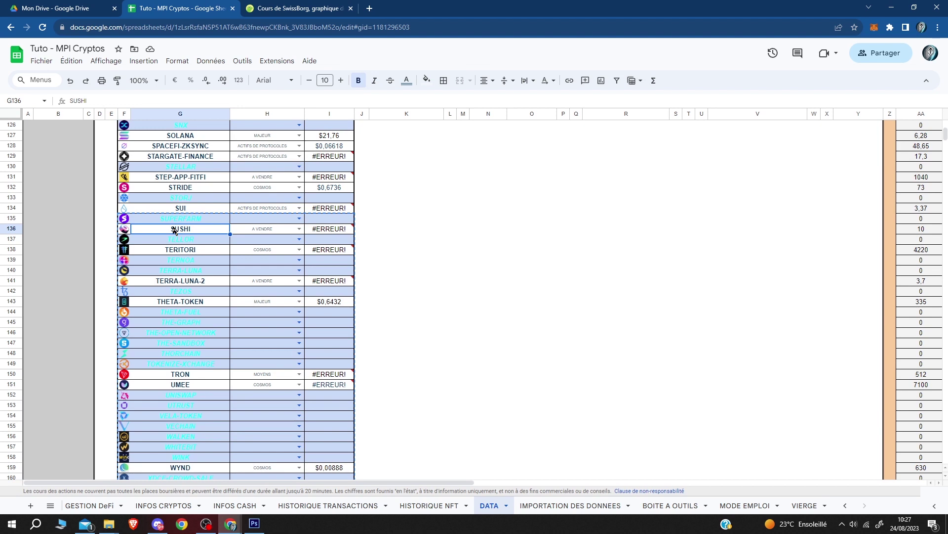
click(127, 233)
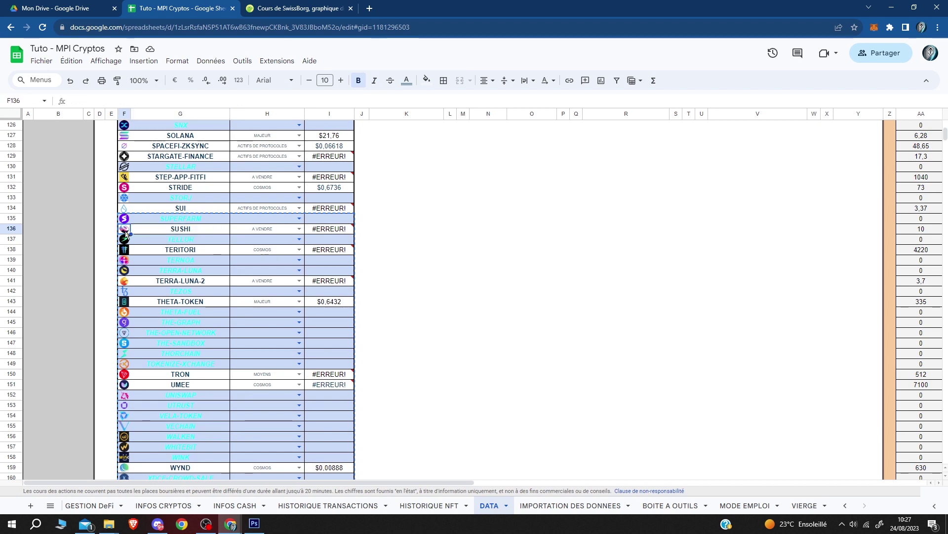
key(ctrl+v)
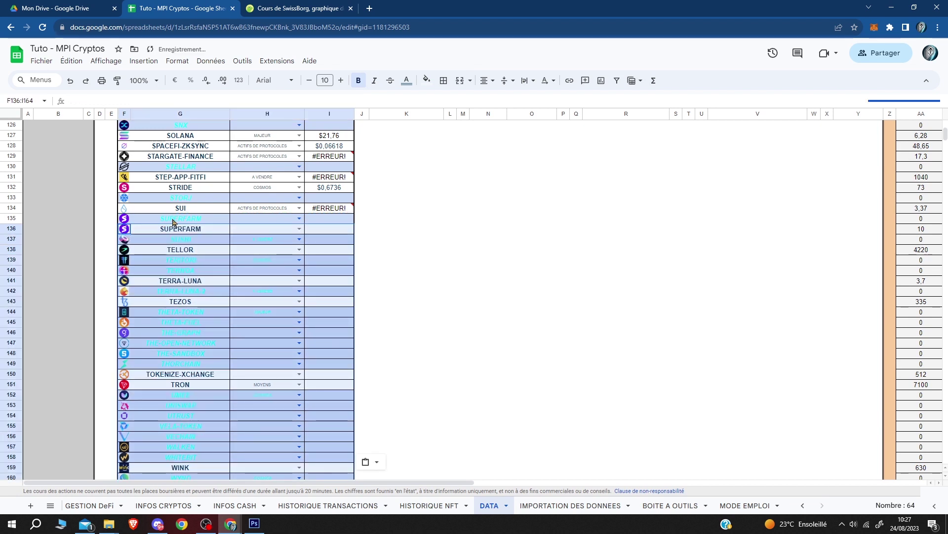
Step: Copy the swissborg row F164:I164 from the end of the list and paste it into row 135, below SUI
scroll(173, 222, down, 5)
click(129, 292)
drag(131, 295, 314, 295)
key(ctrl+c)
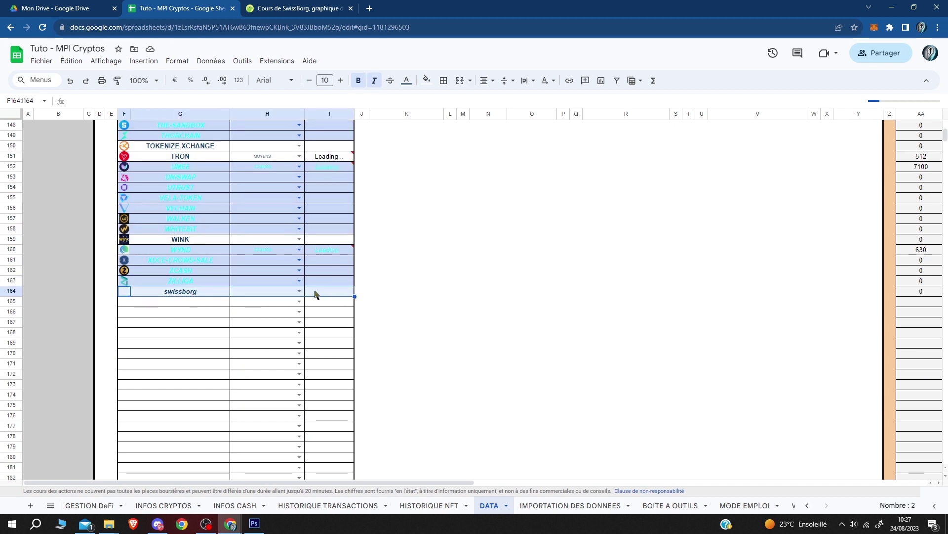
scroll(154, 257, up, 5)
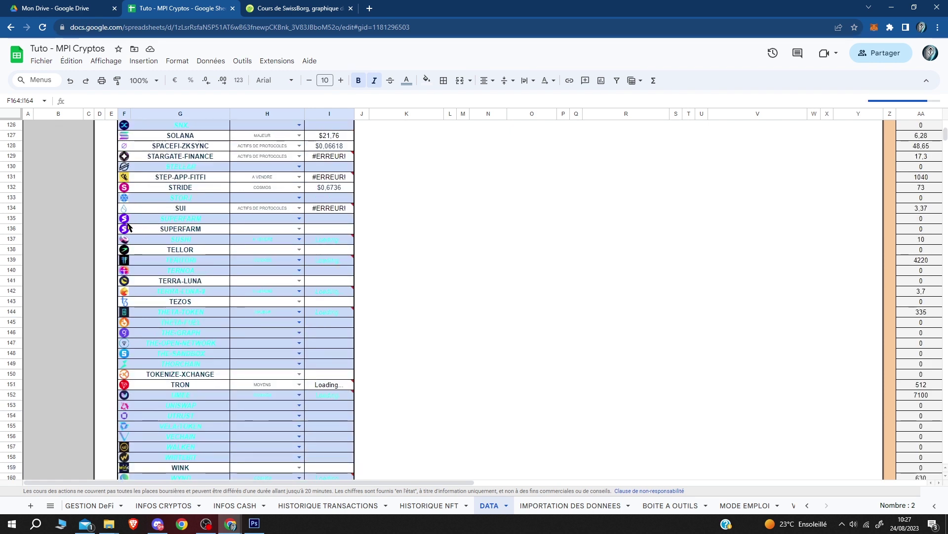
click(124, 220)
key(ctrl+v)
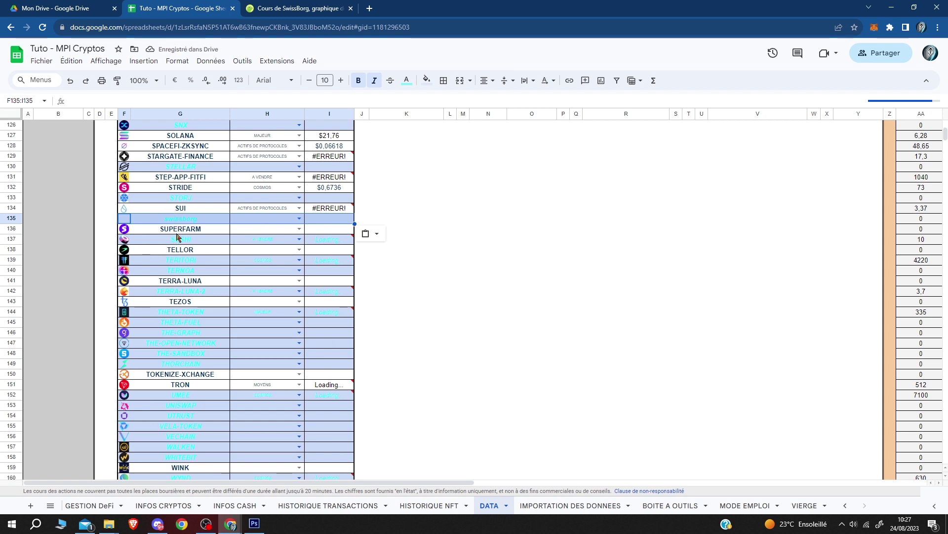
Step: Clear the duplicate swissborg entry in row 164 at the end of the crypto list
scroll(176, 313, down, 5)
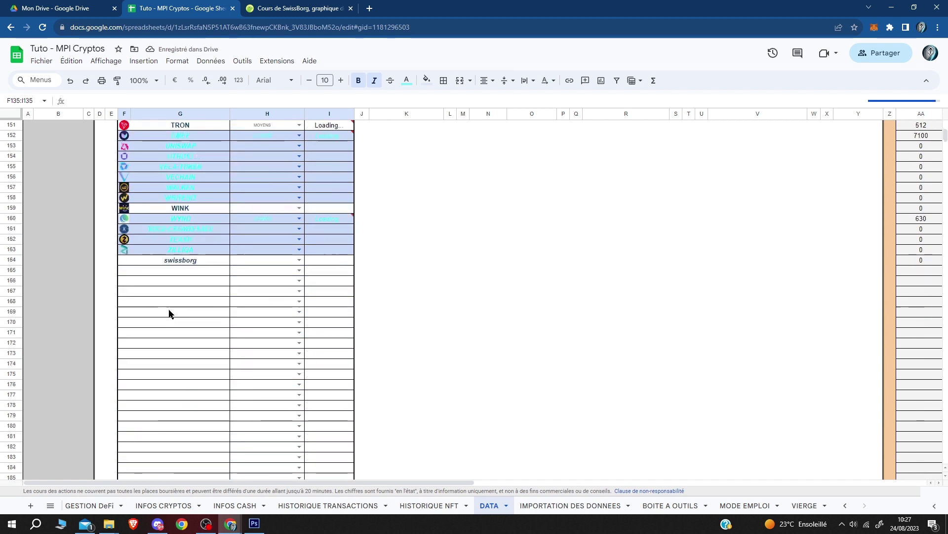
click(174, 265)
drag(126, 260, 249, 263)
key(Delete)
click(185, 333)
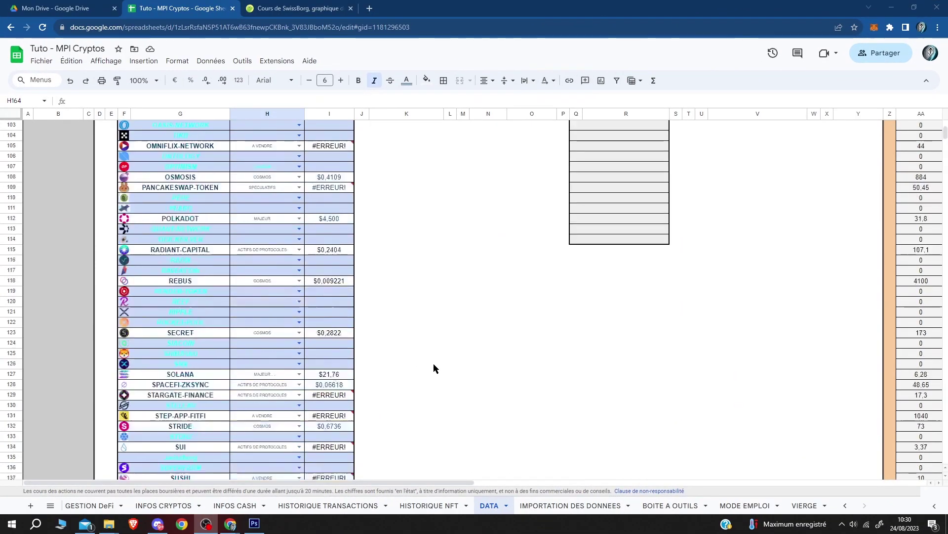
Step: Review the investment categories in K14:K21 and set AAVE's category in H16 to TOPS
scroll(434, 364, up, 20)
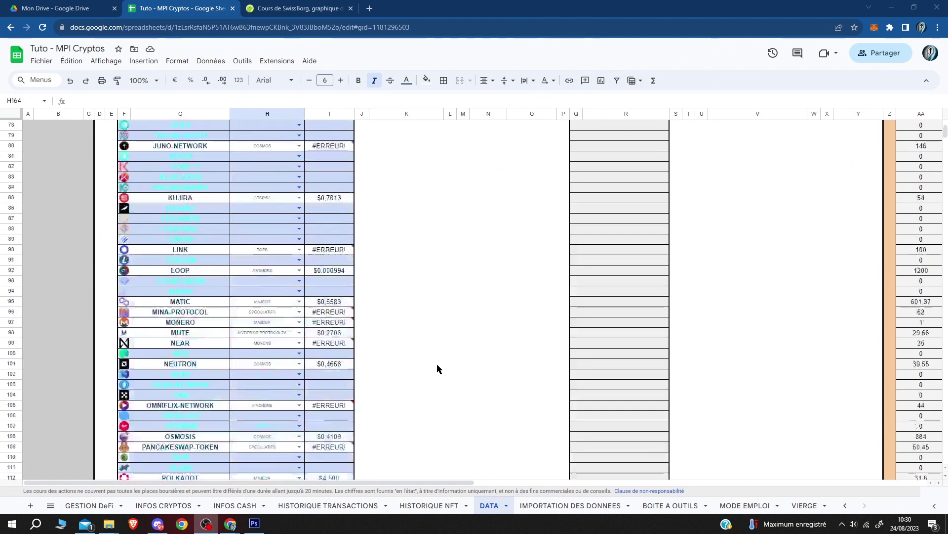
scroll(440, 363, up, 1)
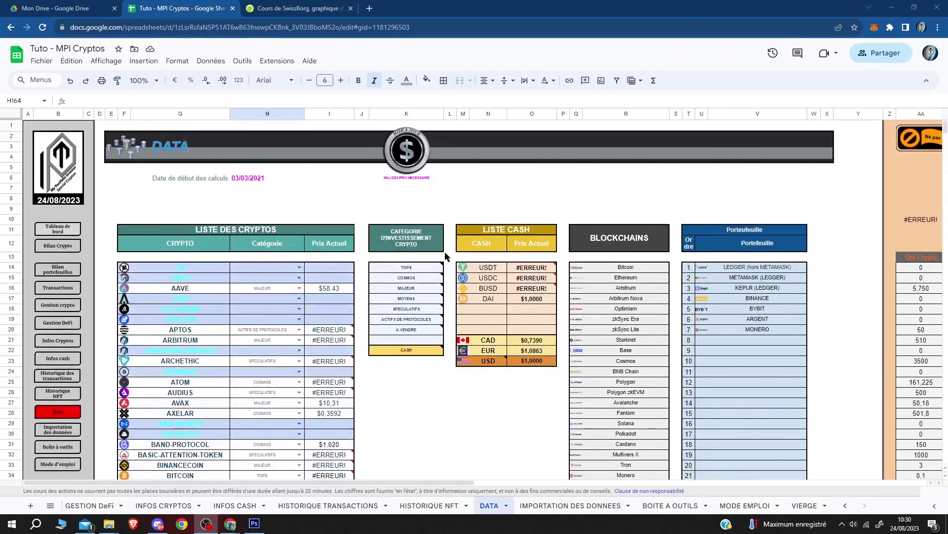
mouse_move(410, 291)
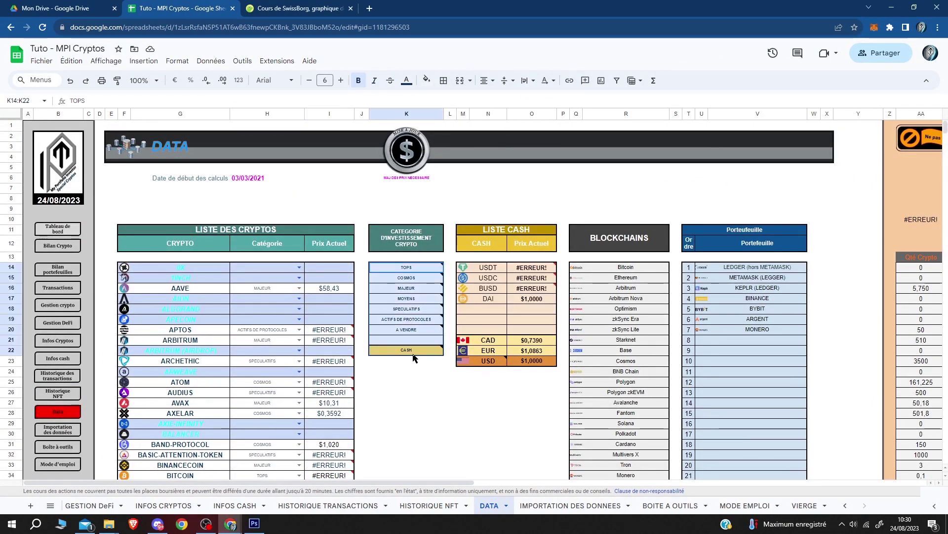
click(406, 378)
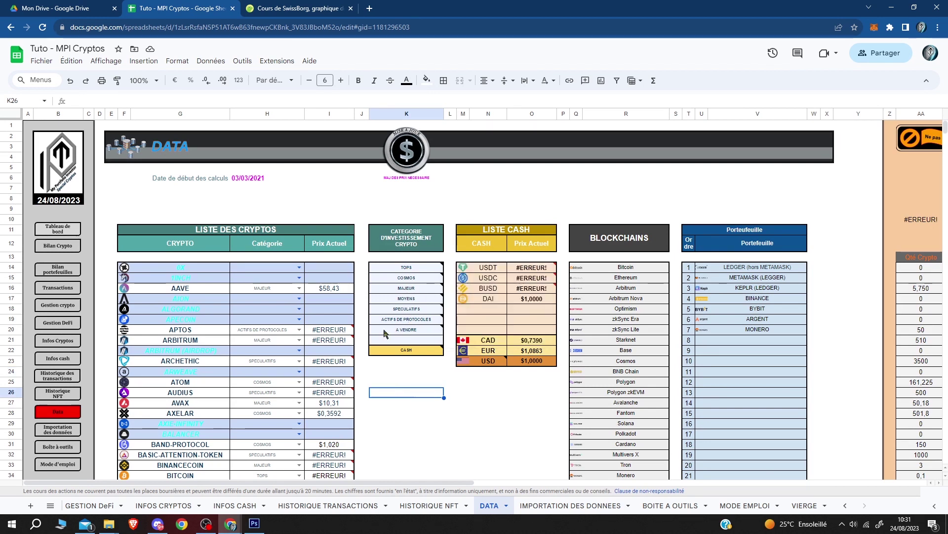
drag(406, 267, 408, 342)
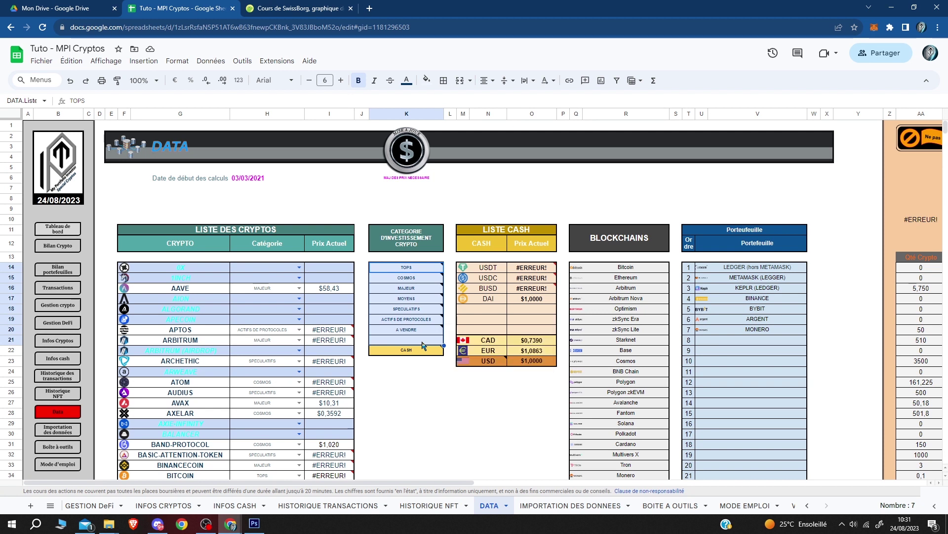
click(395, 404)
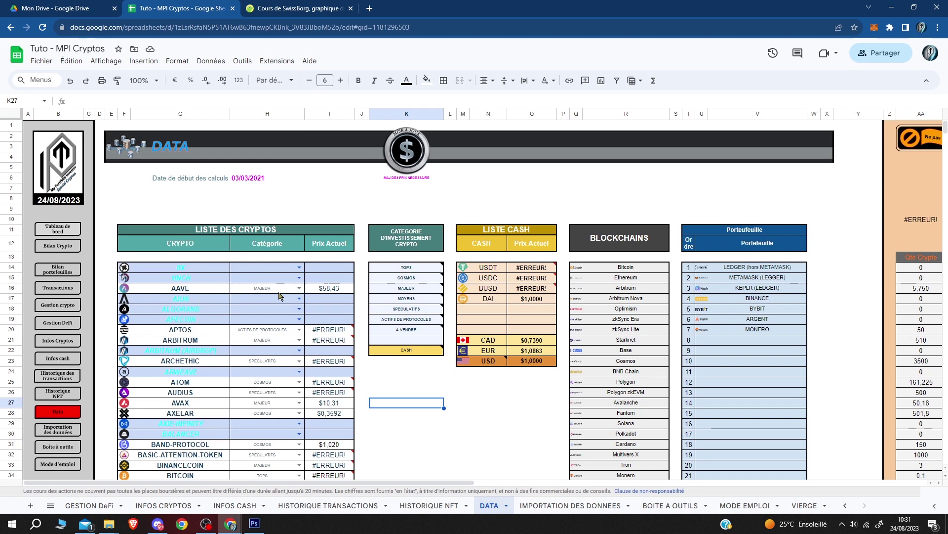
click(299, 288)
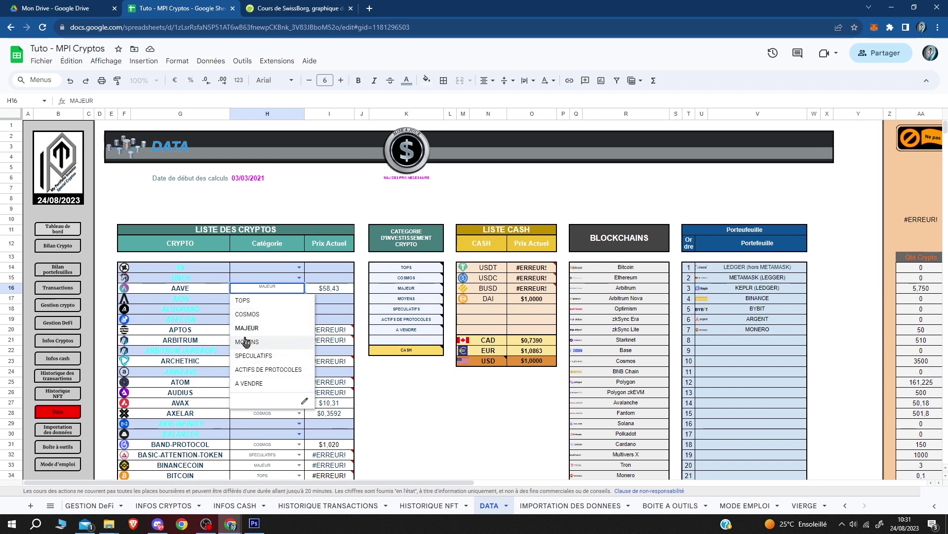
click(262, 300)
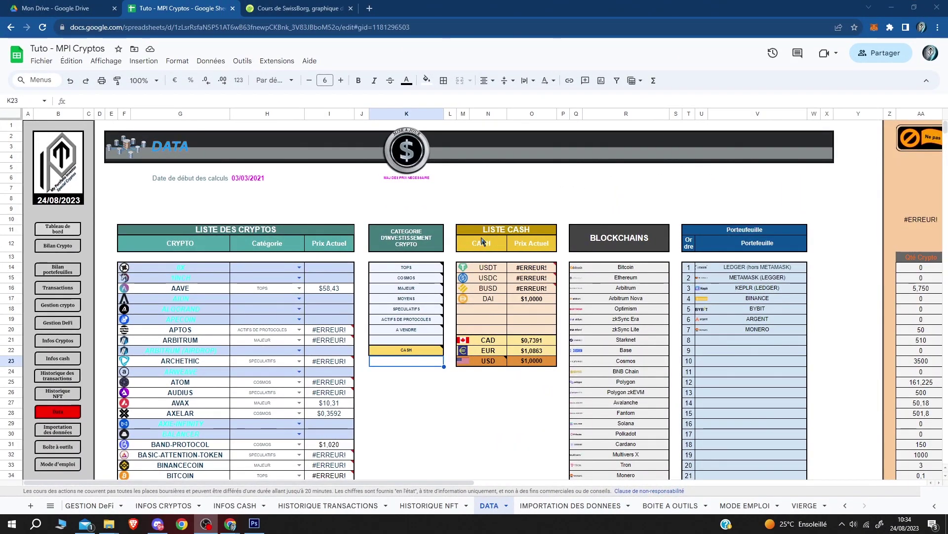
Step: Try clearing the DAI entry M17:O17 from the cash list, and undo the deletion
drag(473, 271, 524, 336)
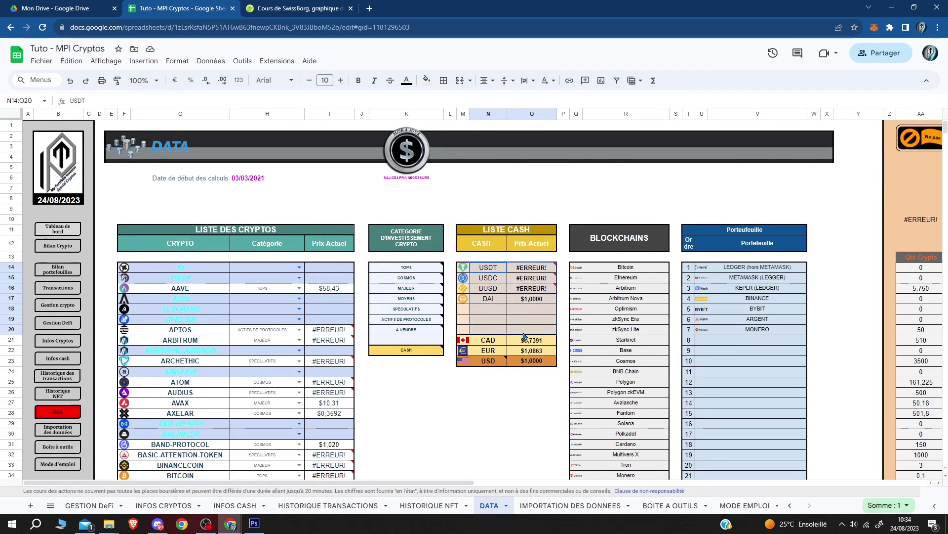
click(465, 302)
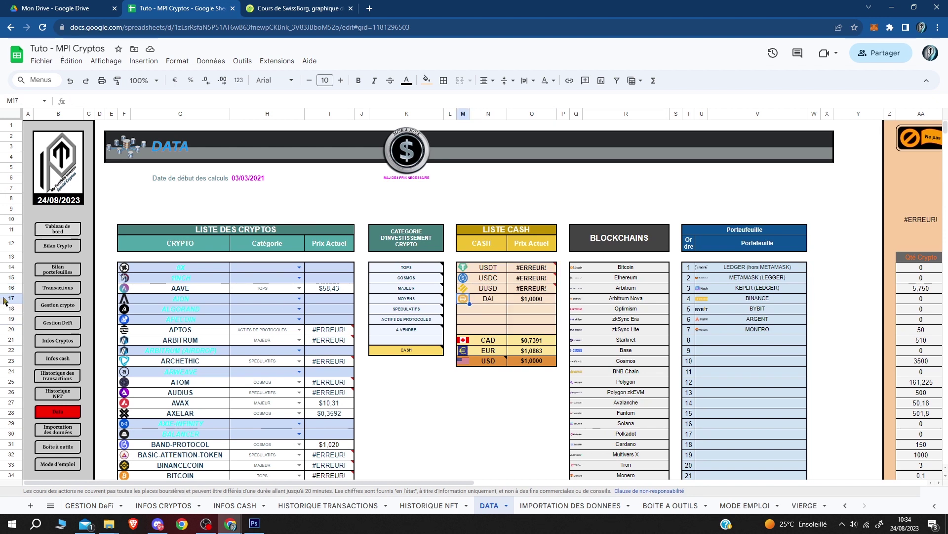
drag(467, 304, 530, 302)
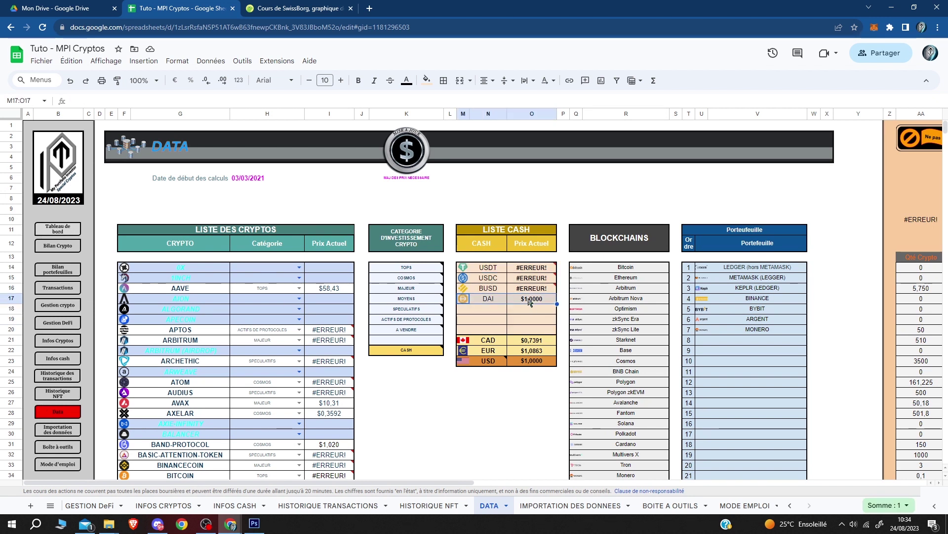
key(Delete)
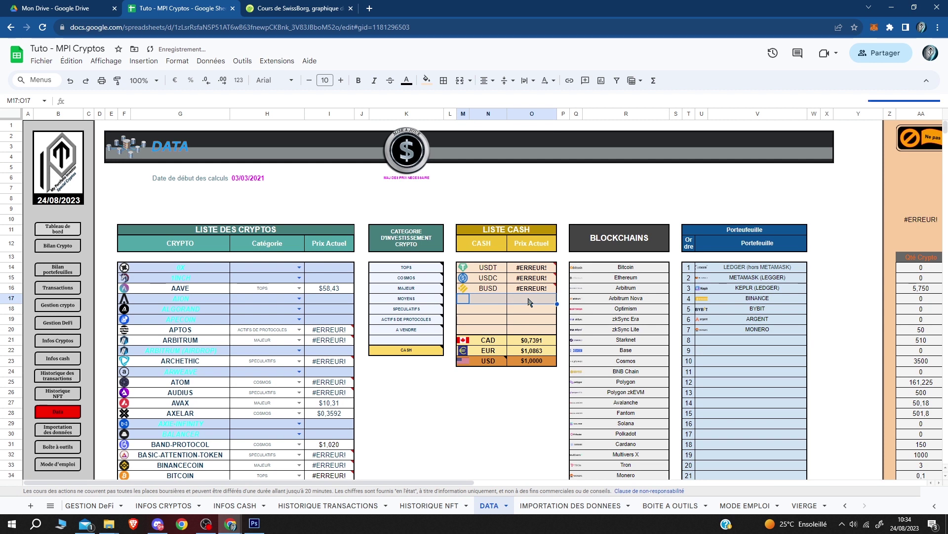
key(ctrl+z)
Step: Check the image insertion options for M18, the empty icon cell below DAI in the cash list
click(482, 309)
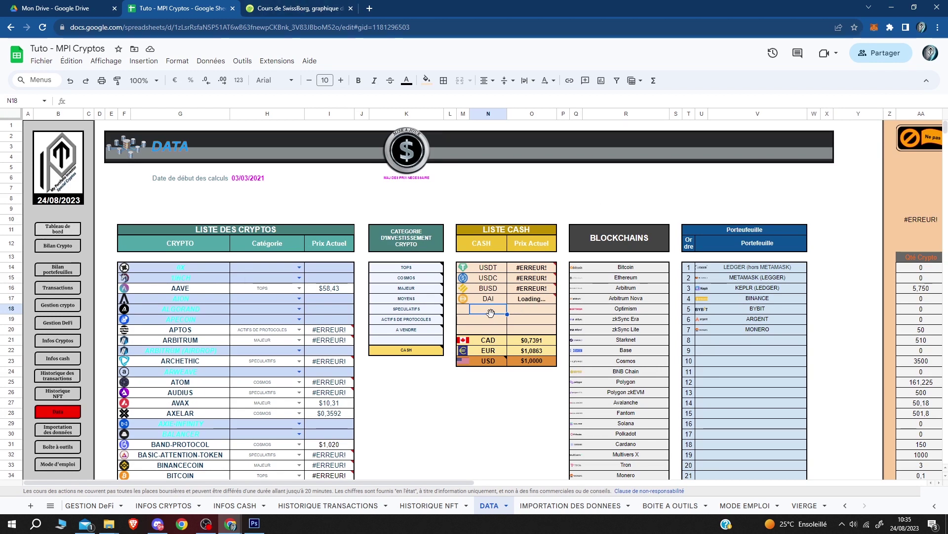
click(463, 311)
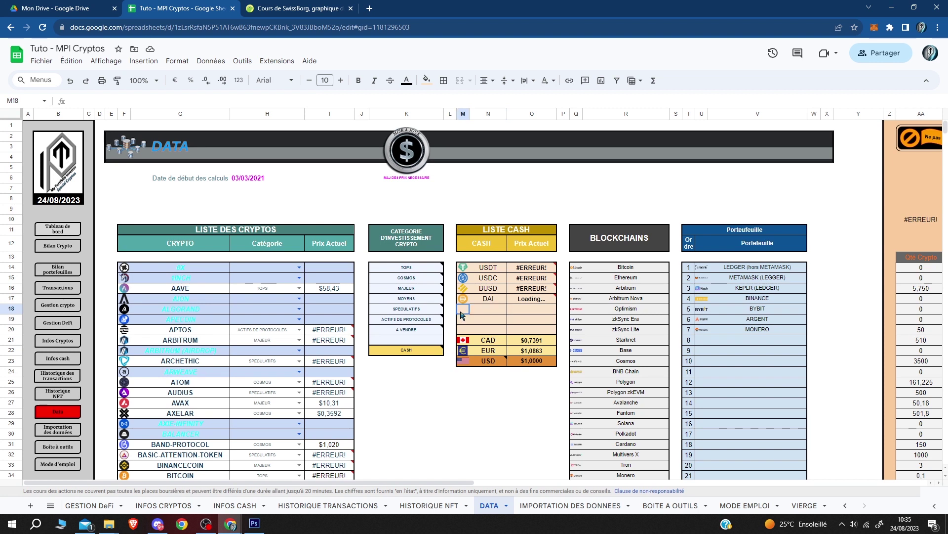
click(143, 61)
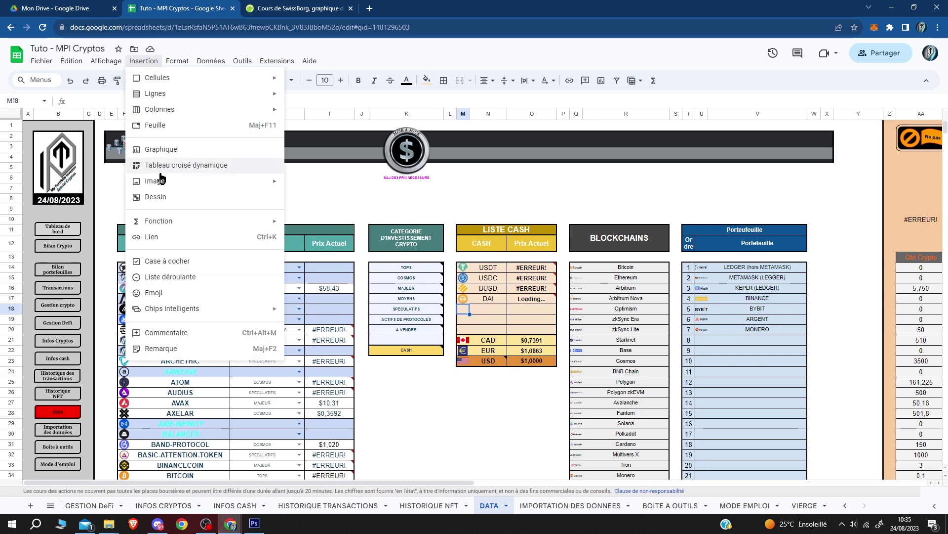
mouse_move(269, 182)
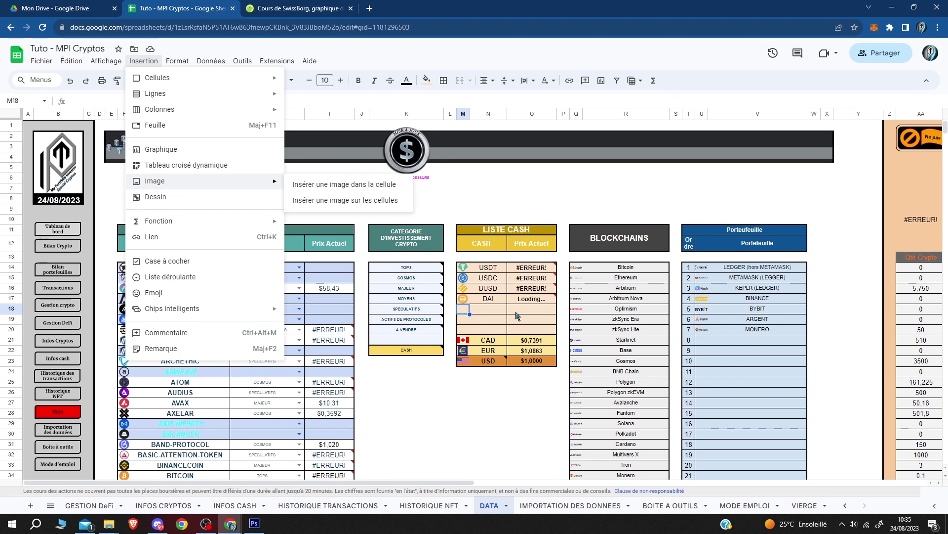
click(486, 310)
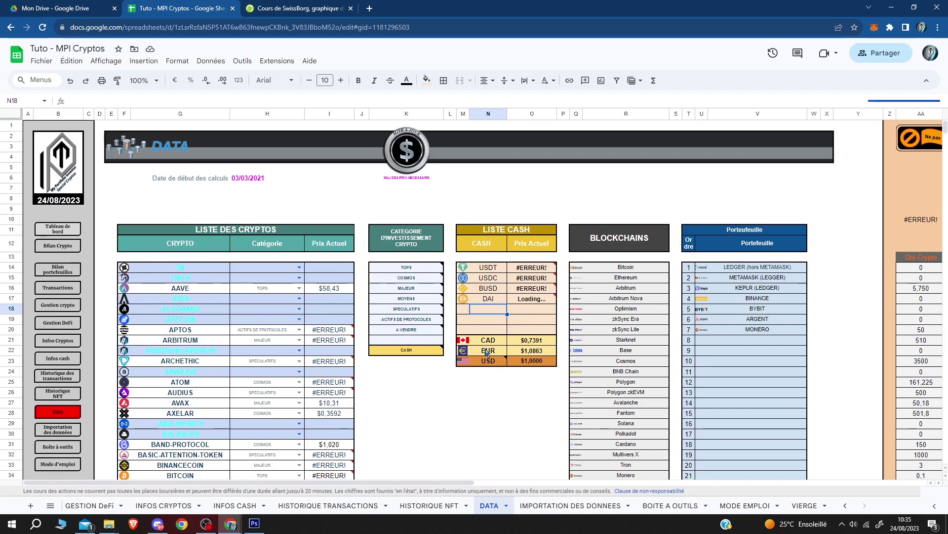
Step: Examine the CAD, EUR and USD rows and their prices in the cash list
drag(487, 340, 532, 360)
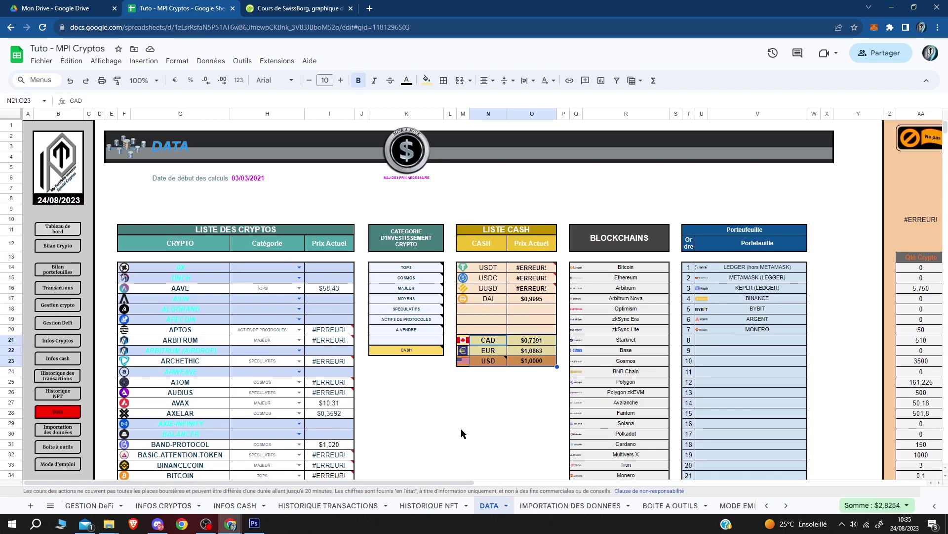
click(465, 379)
drag(465, 364, 529, 345)
click(491, 353)
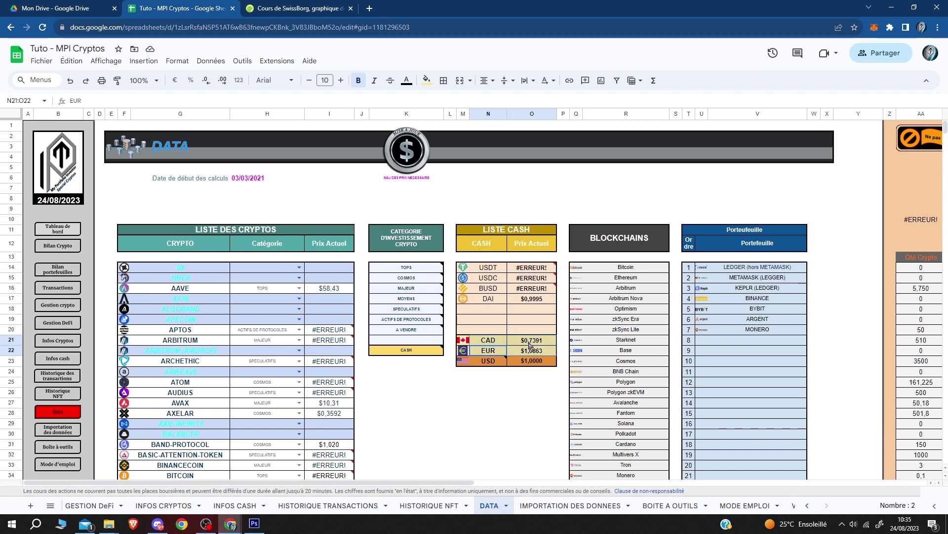
click(492, 407)
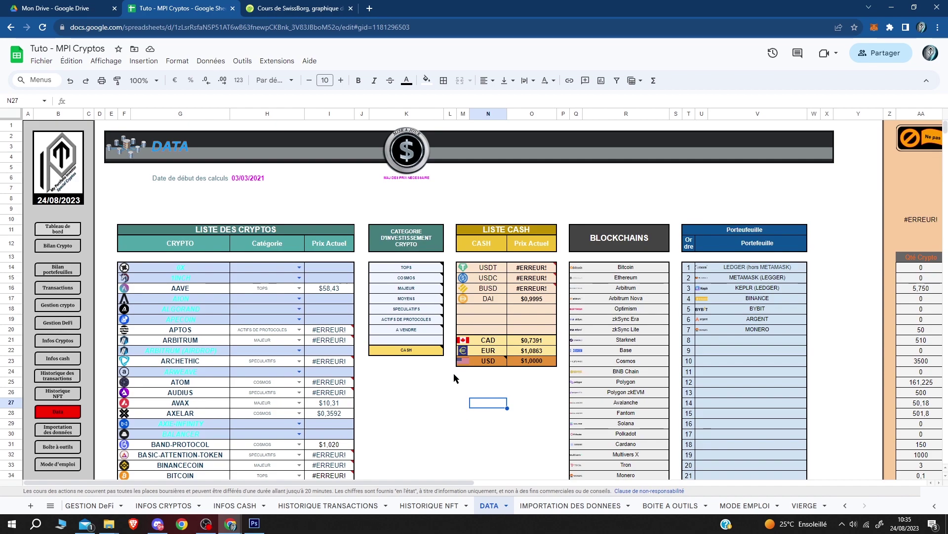
Step: Review the blockchain list Q11:R33 and the numbered portfolio list T14:V43, including the BYBIT and LEDGER entries
drag(596, 263, 601, 410)
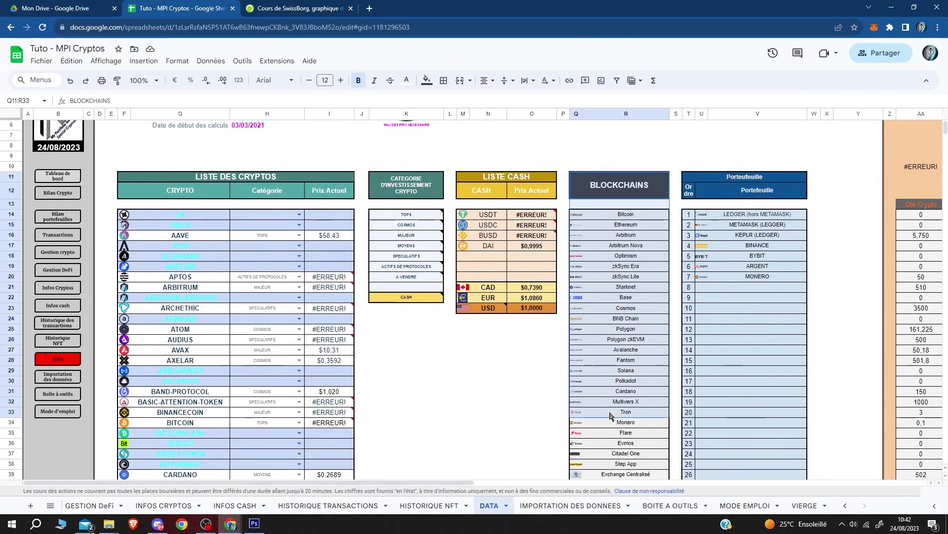
drag(685, 174, 778, 418)
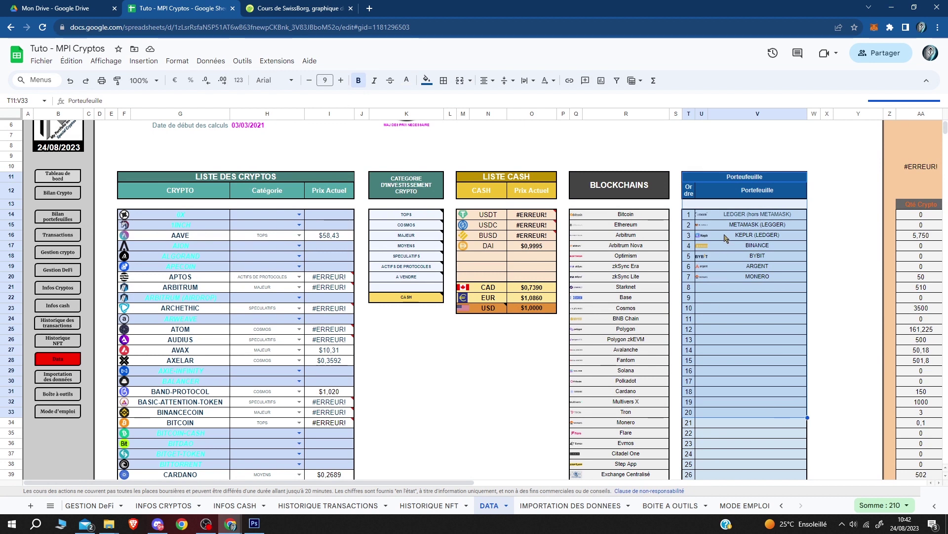
click(736, 212)
scroll(737, 298, down, 2)
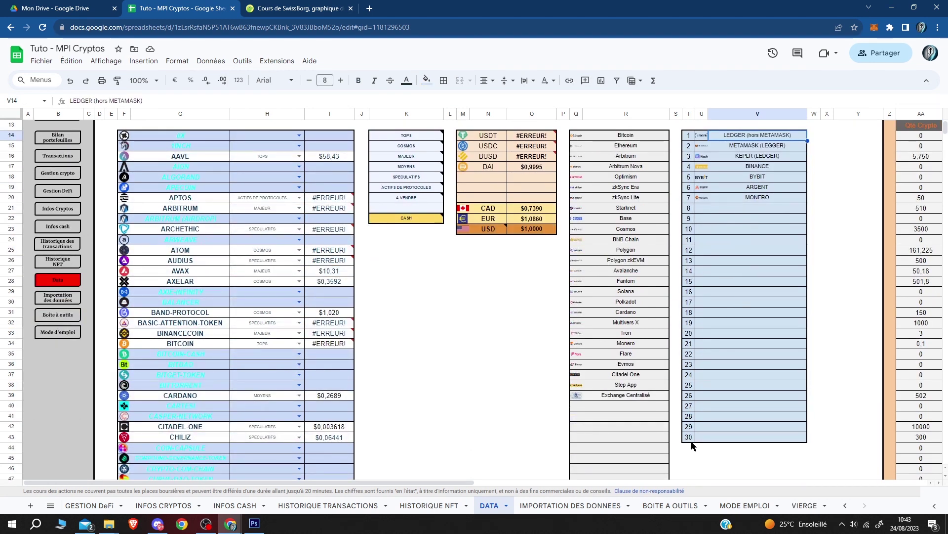
drag(691, 437, 728, 162)
scroll(731, 306, up, 1)
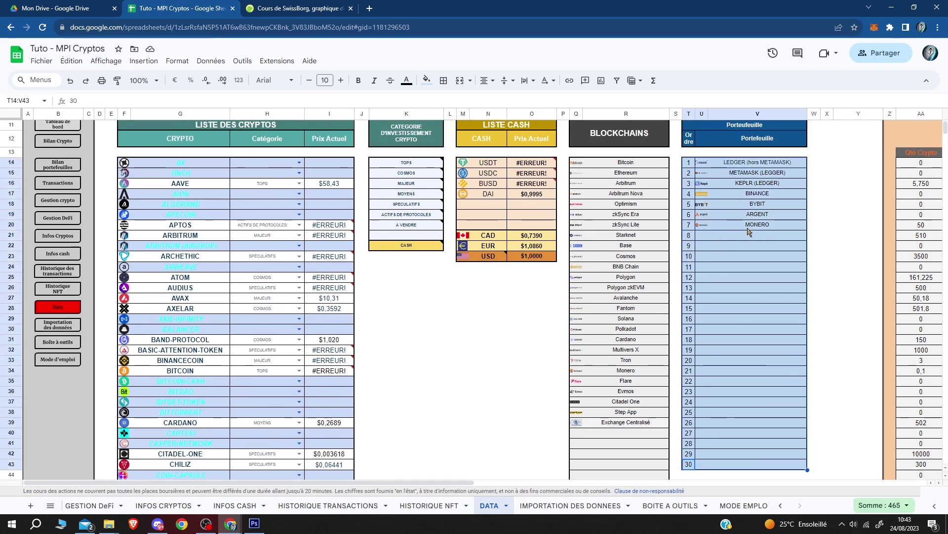
click(767, 204)
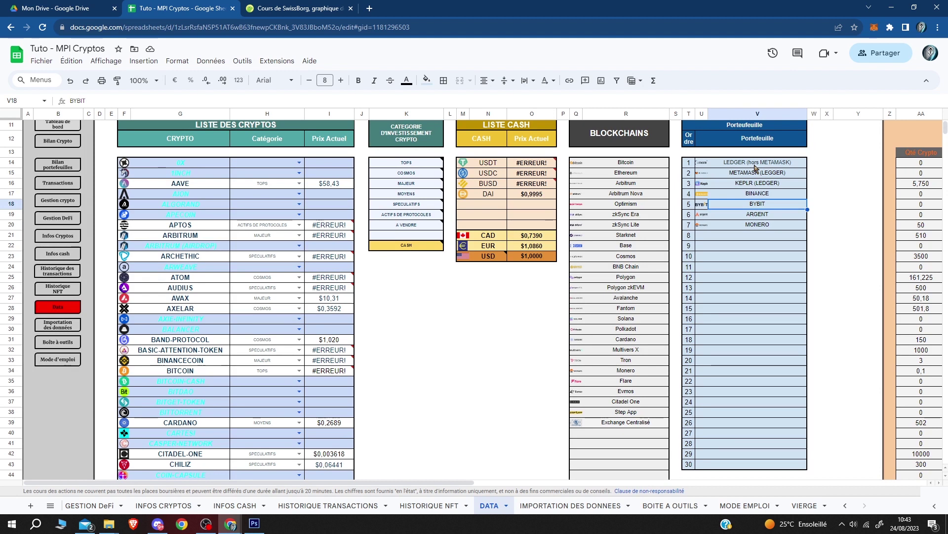
click(755, 166)
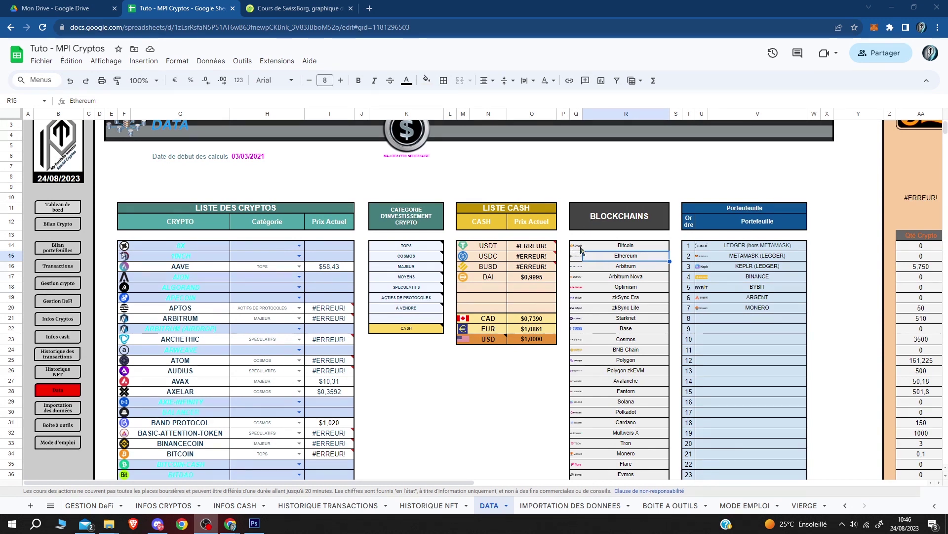
Step: Examine the full BLOCKCHAINS column, including the empty rows below Exchange Centralisé and the Optimism entry
scroll(630, 251, down, 3)
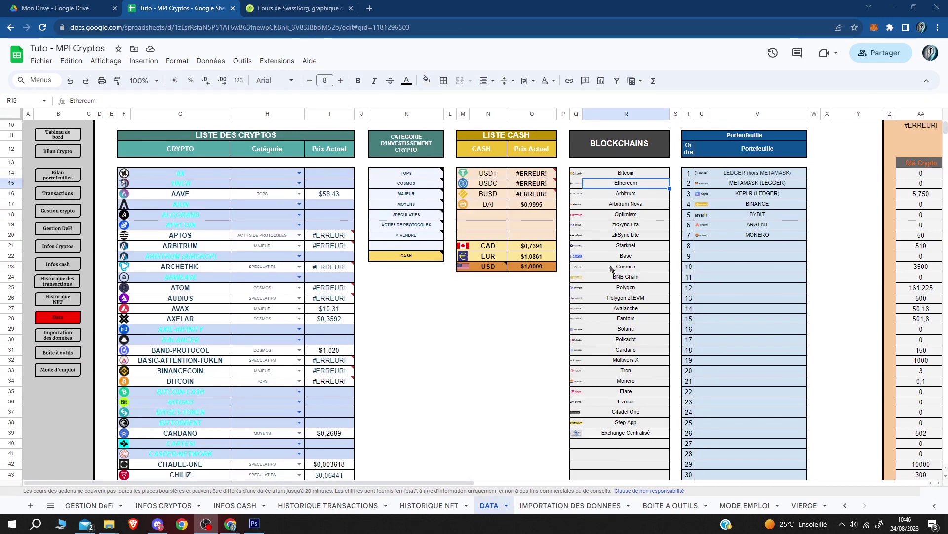
scroll(598, 338, up, 1)
scroll(598, 338, up, 1)
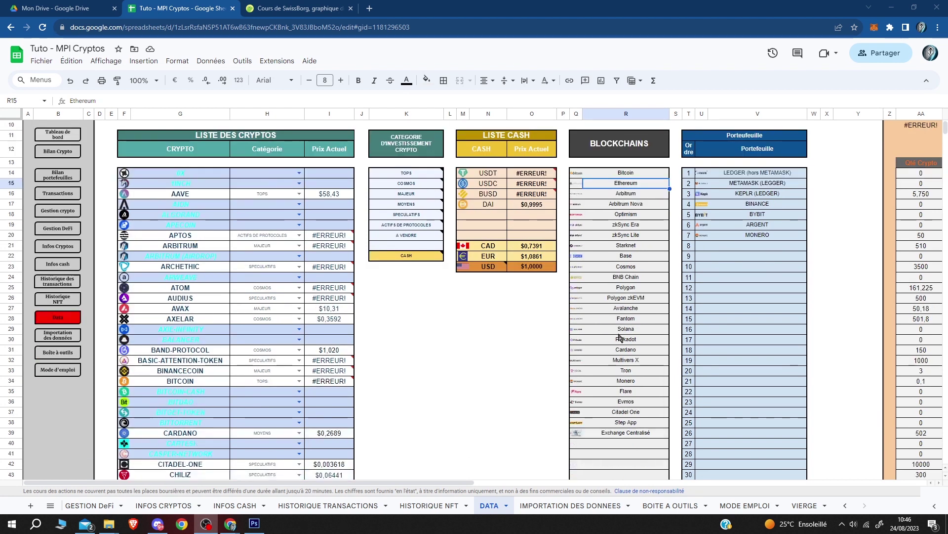
scroll(604, 341, down, 5)
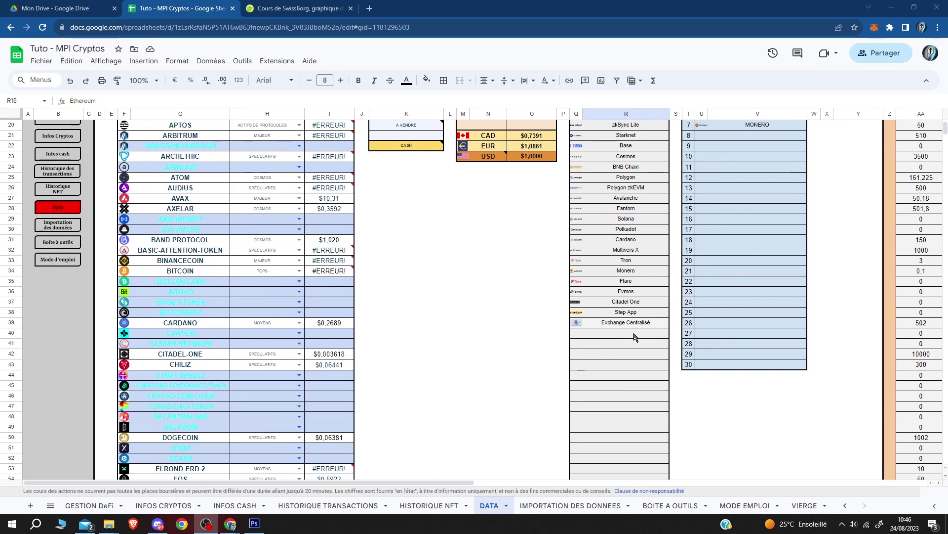
scroll(632, 329, down, 20)
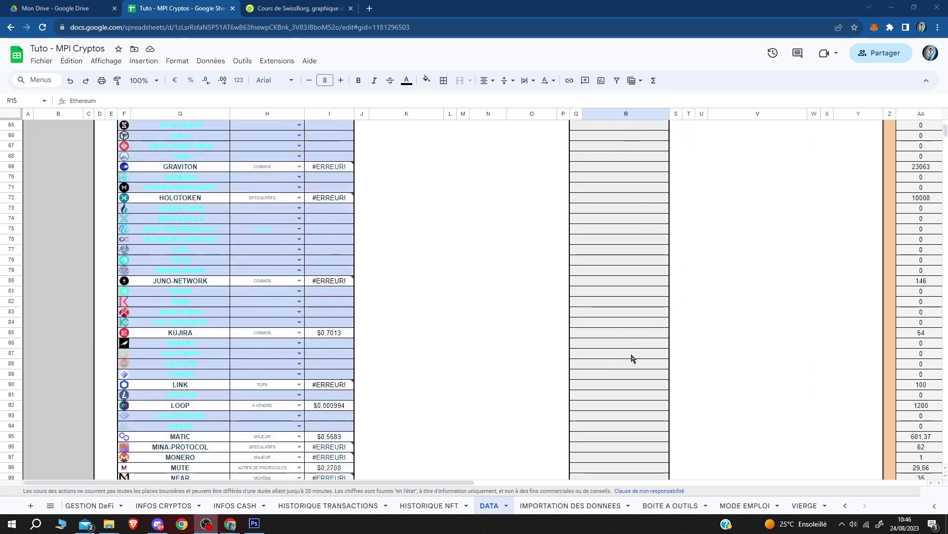
scroll(620, 368, up, 14)
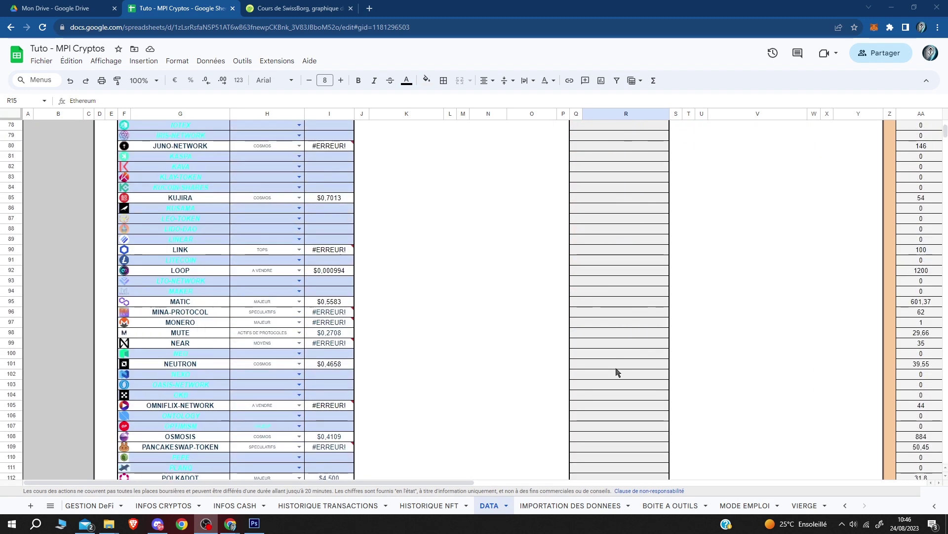
scroll(616, 371, up, 11)
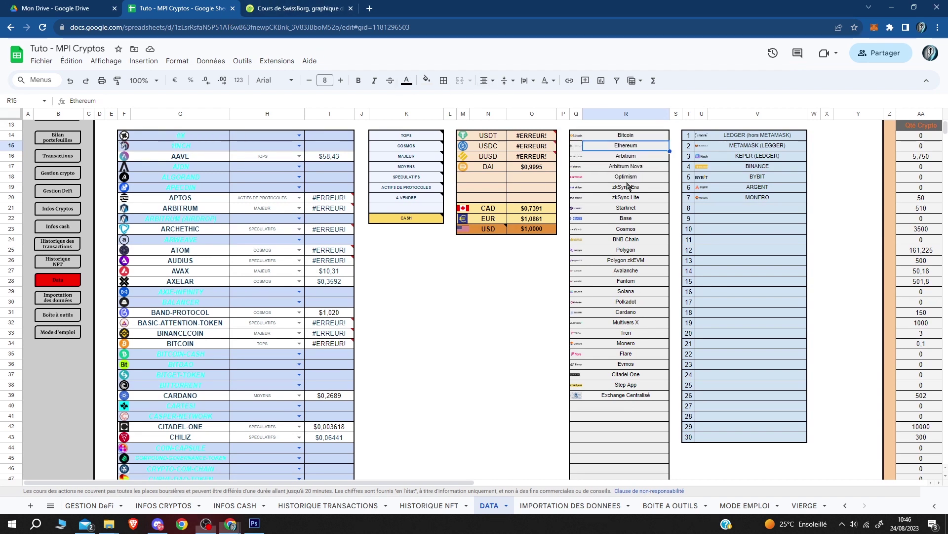
click(629, 179)
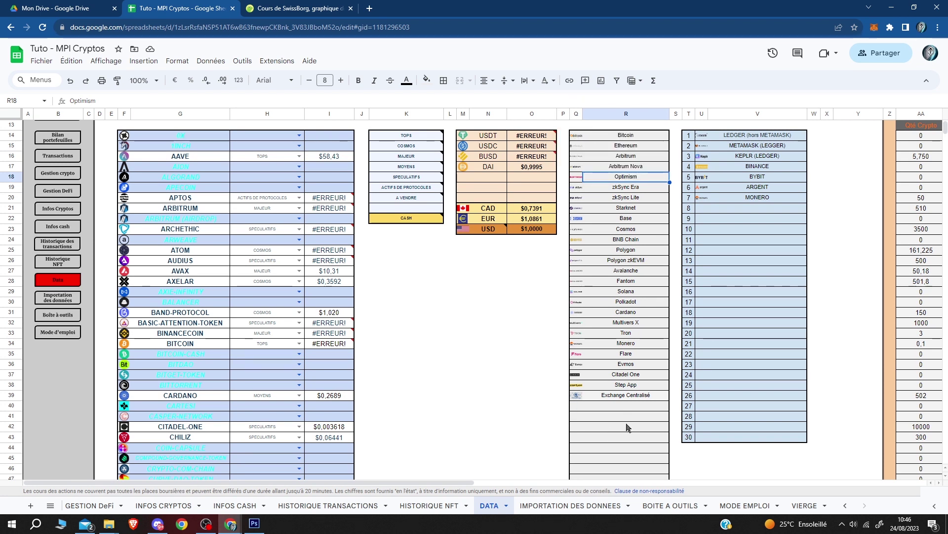
scroll(627, 428, up, 1)
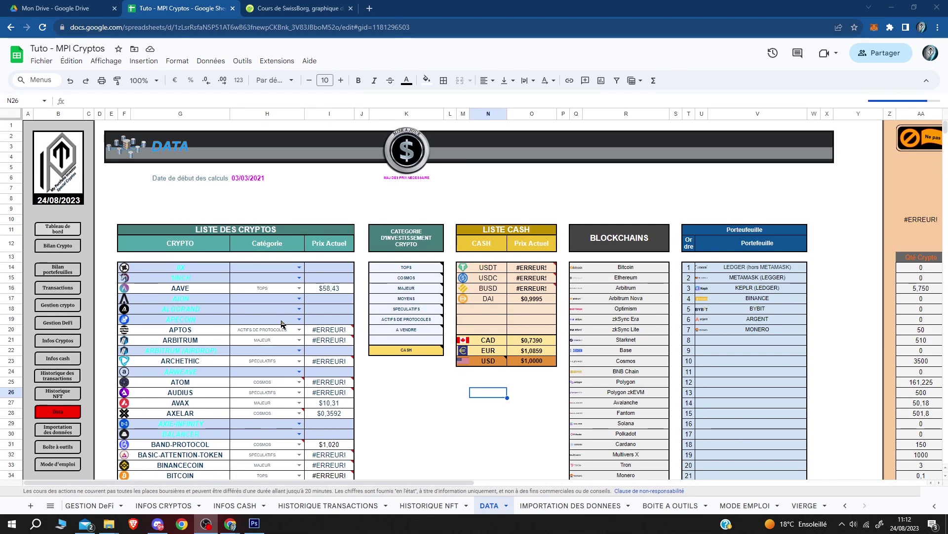
Step: Look over the lists on the DATA sheet and read the notes attached to the investment categories
scroll(283, 323, down, 9)
scroll(282, 324, up, 6)
scroll(282, 323, up, 4)
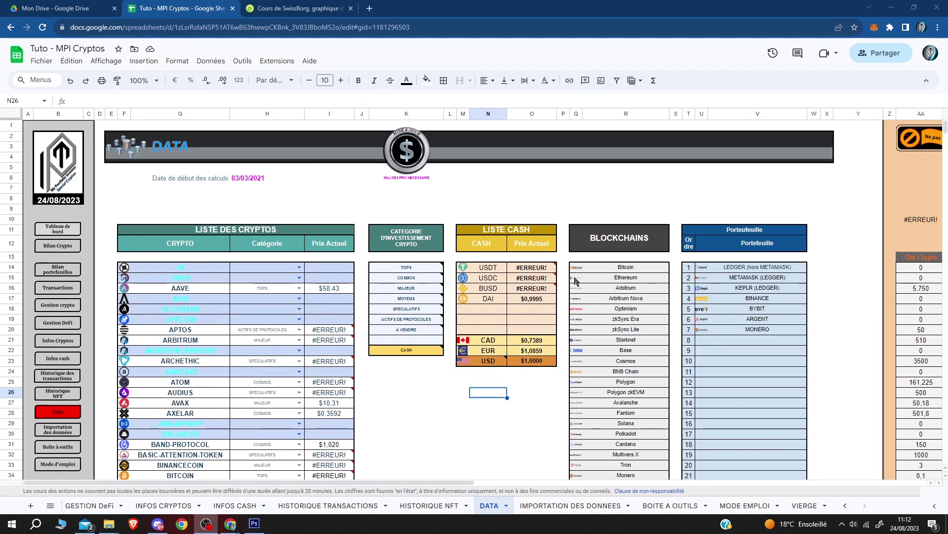
scroll(669, 280, down, 4)
scroll(668, 280, down, 1)
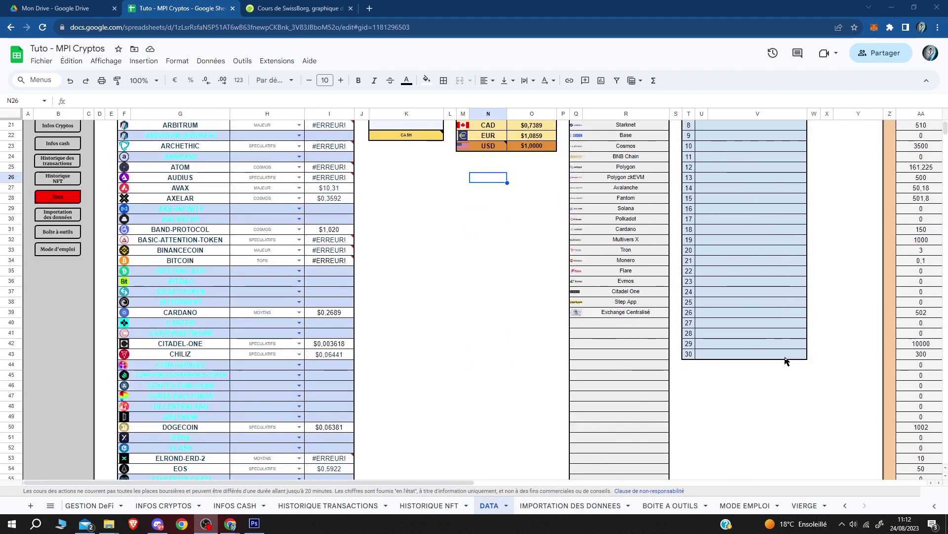
scroll(706, 359, up, 4)
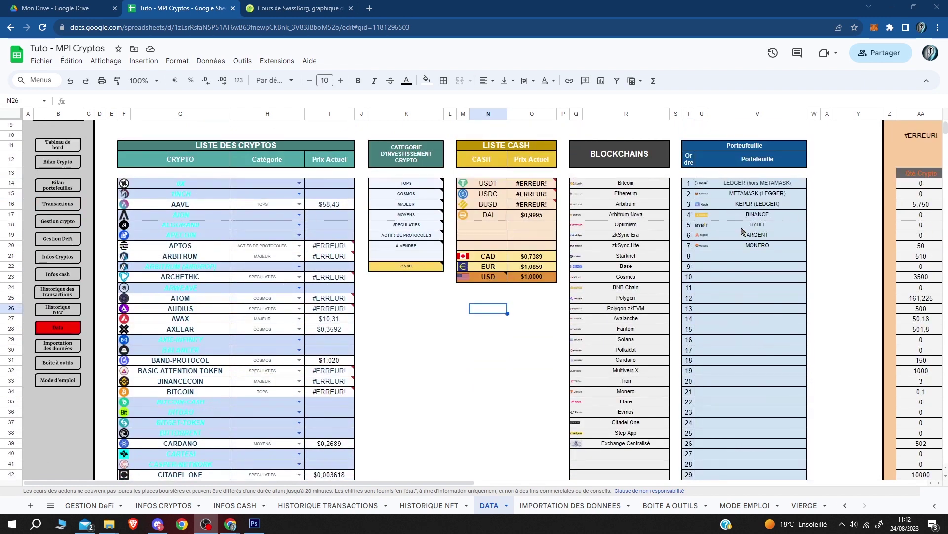
scroll(741, 231, up, 1)
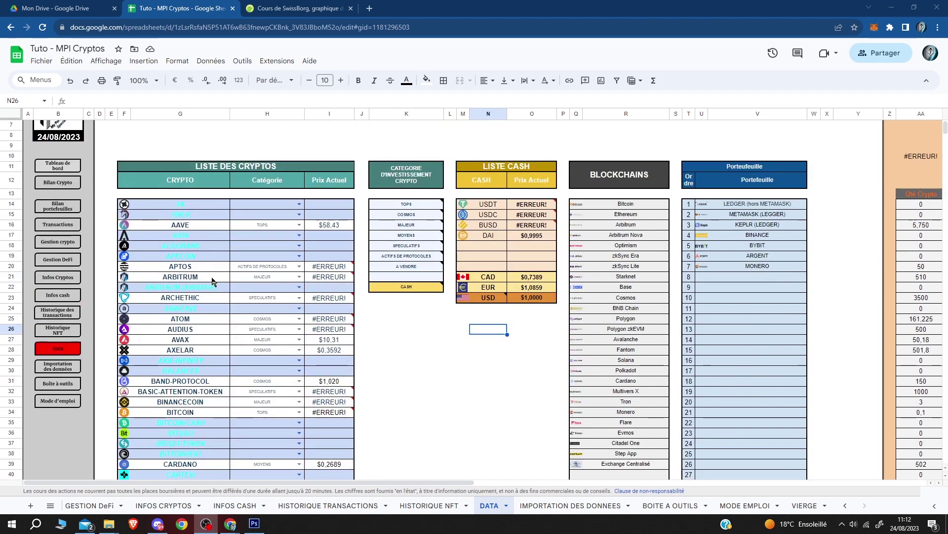
scroll(206, 282, up, 1)
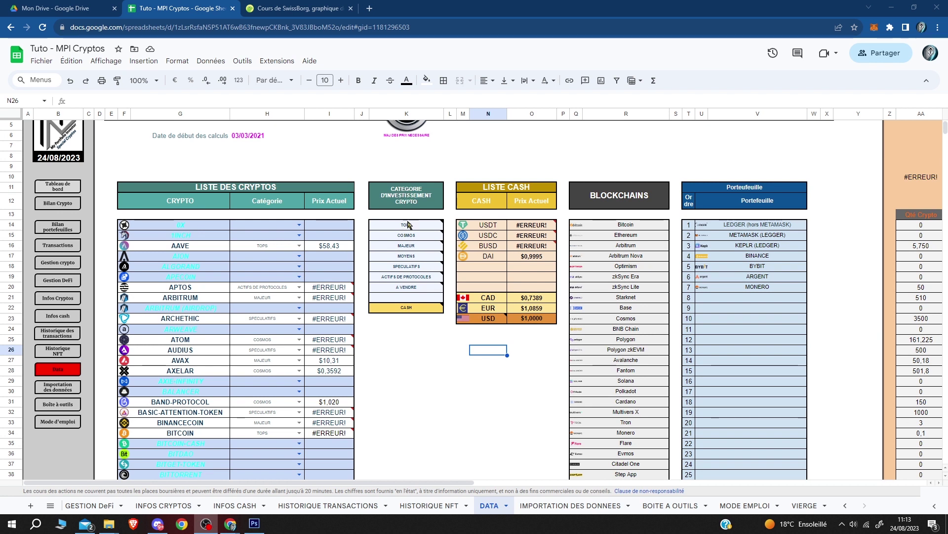
mouse_move(401, 224)
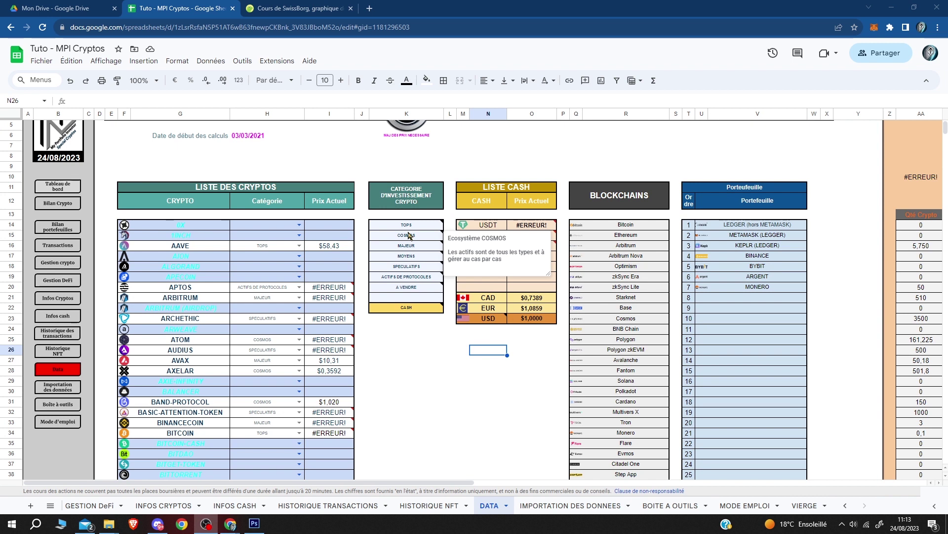
mouse_move(418, 292)
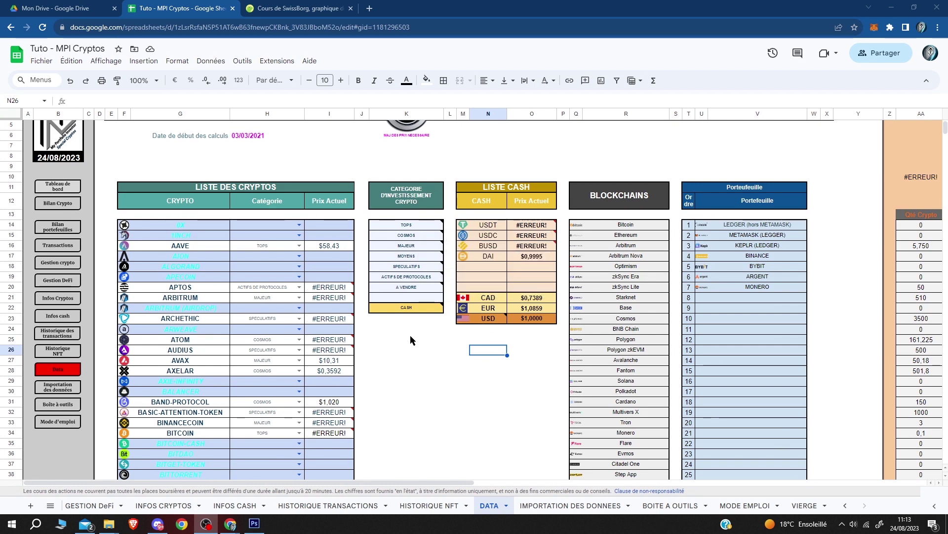
mouse_move(408, 257)
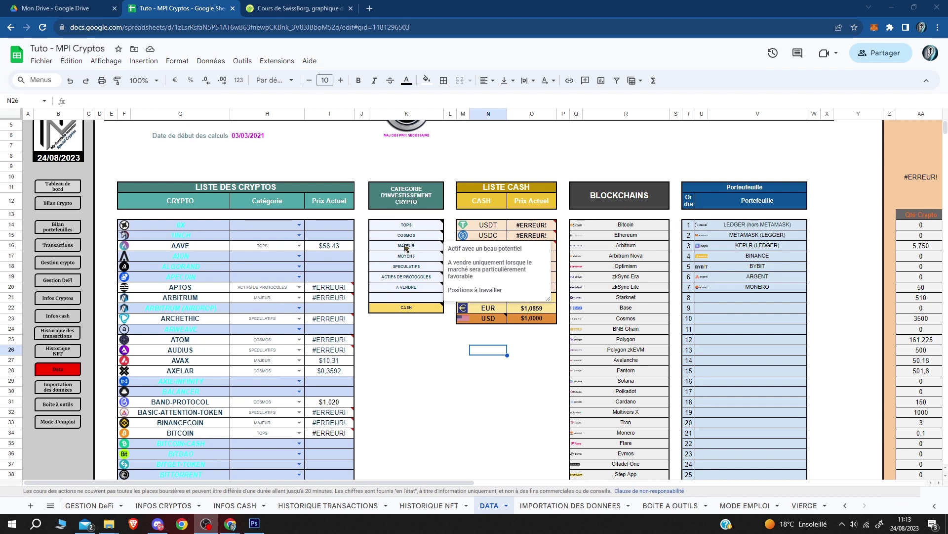
Step: Rename the MAJEUR investment category in K16 as POTR
click(404, 248)
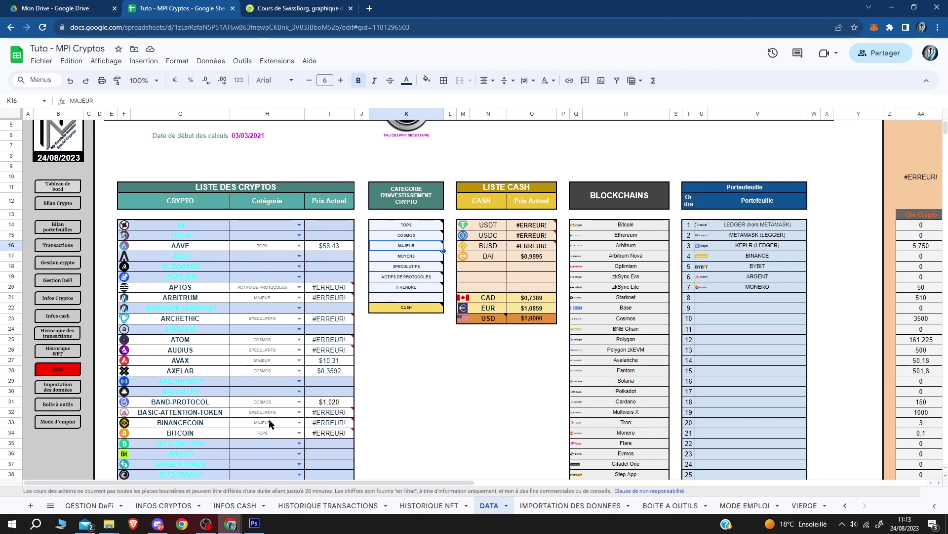
mouse_move(401, 249)
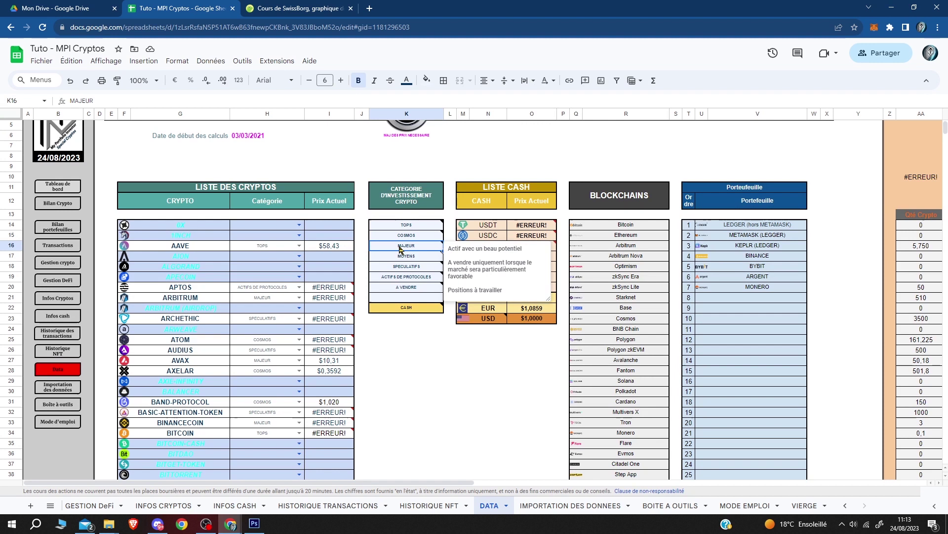
text(POTR)
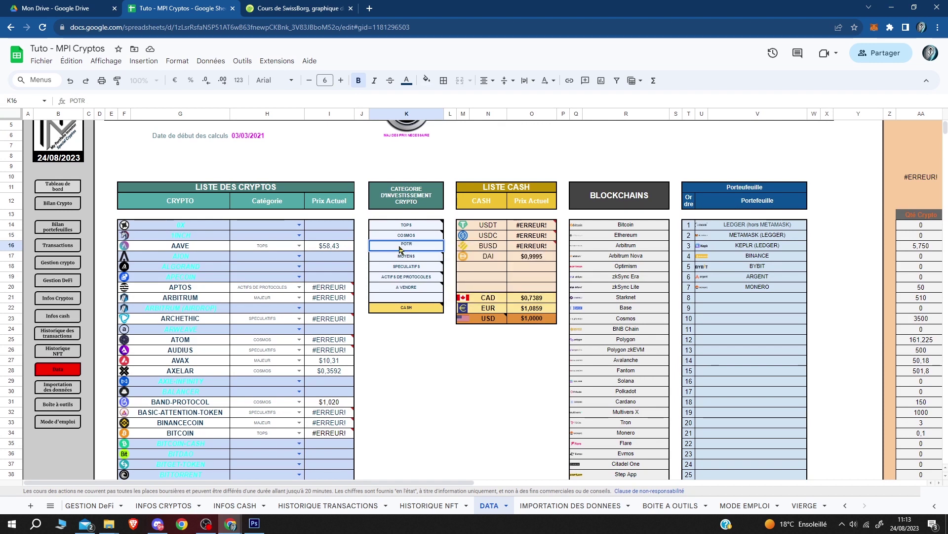
key(Return)
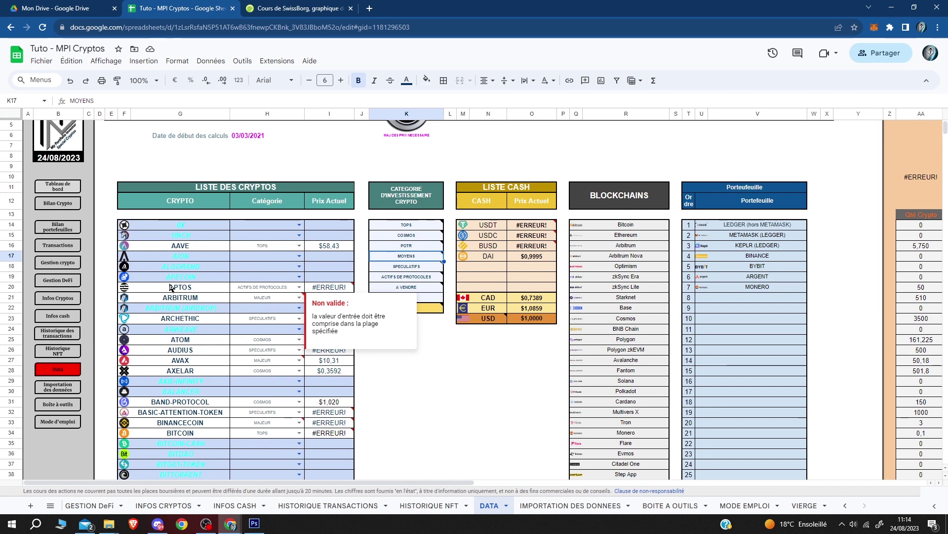
Step: Set the category of BINANCECOIN in H33 to POTR and that of AVAX in H27 to TOPS
click(299, 422)
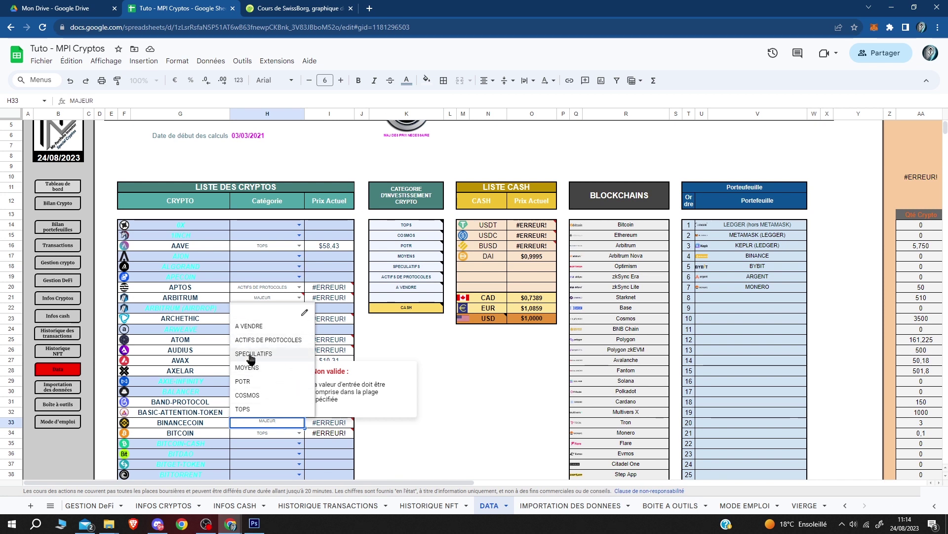
click(240, 383)
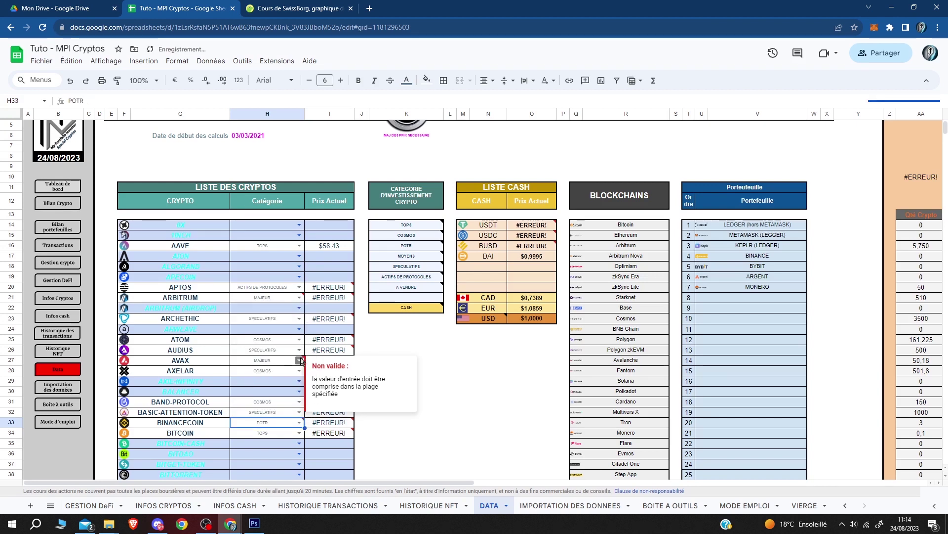
click(300, 360)
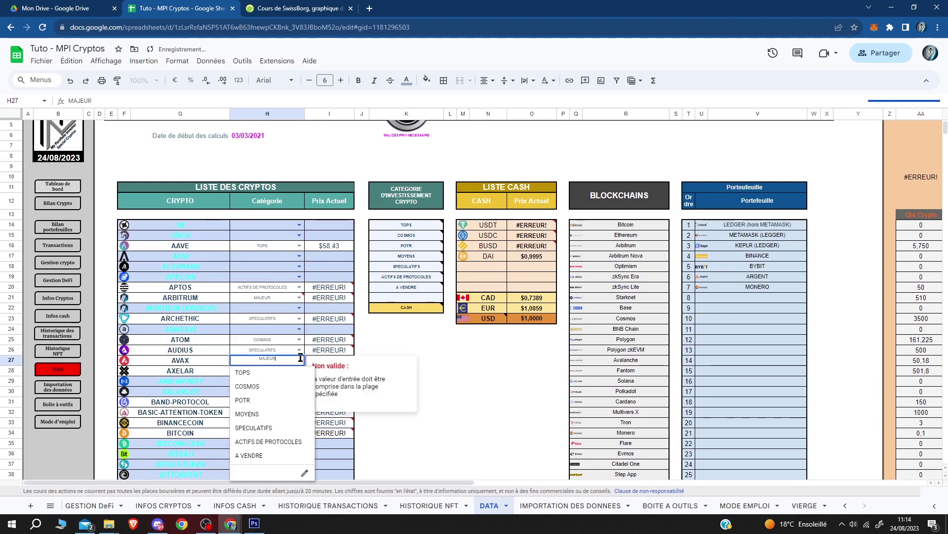
click(262, 373)
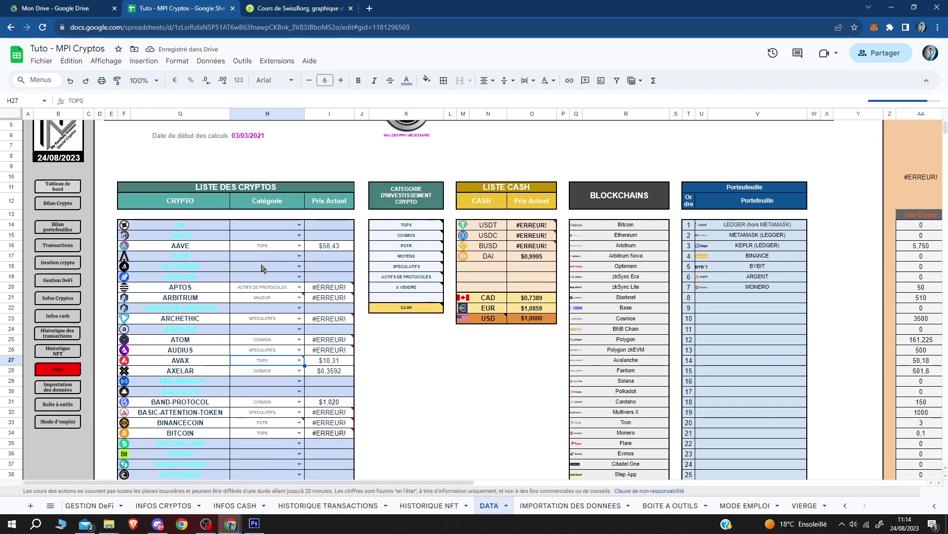
Step: Increase the displayed precision of AAVE's current price in I16 to nine decimal places
scroll(250, 308, down, 4)
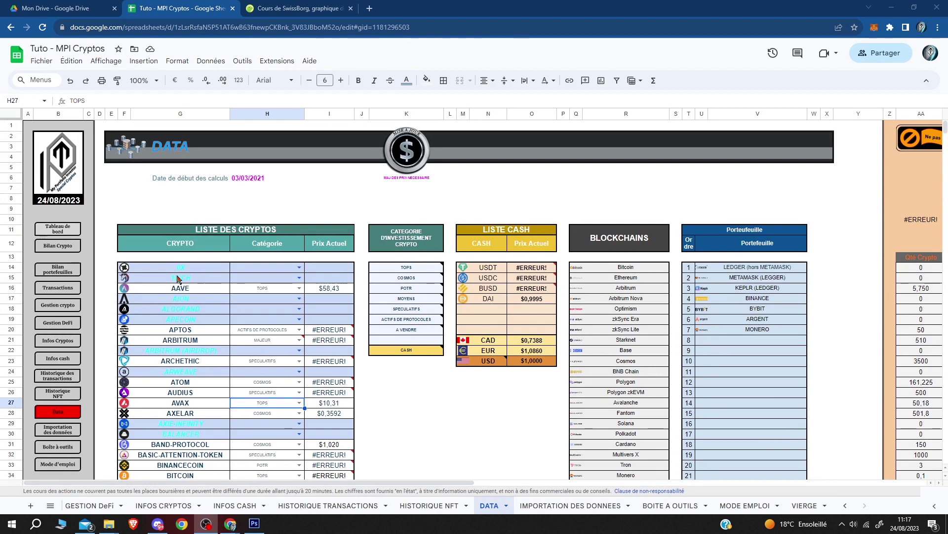
click(328, 290)
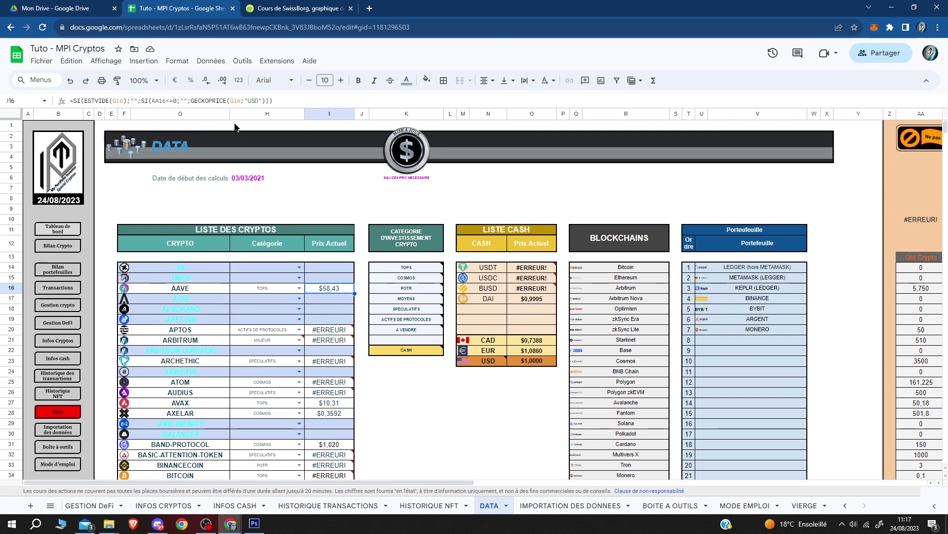
click(223, 80)
click(223, 80)
click(226, 83)
click(225, 82)
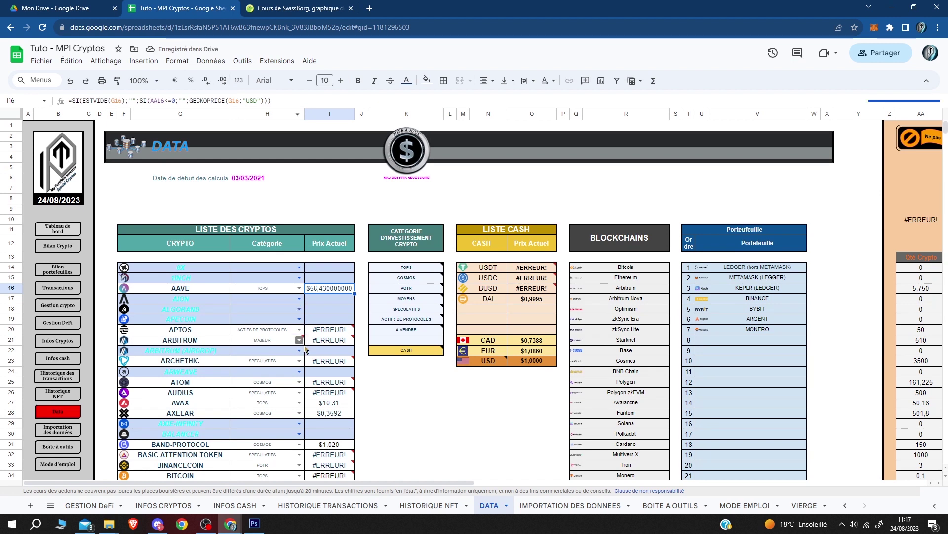
Step: Examine the error note on BITCOIN's current price in I34
scroll(248, 394, down, 3)
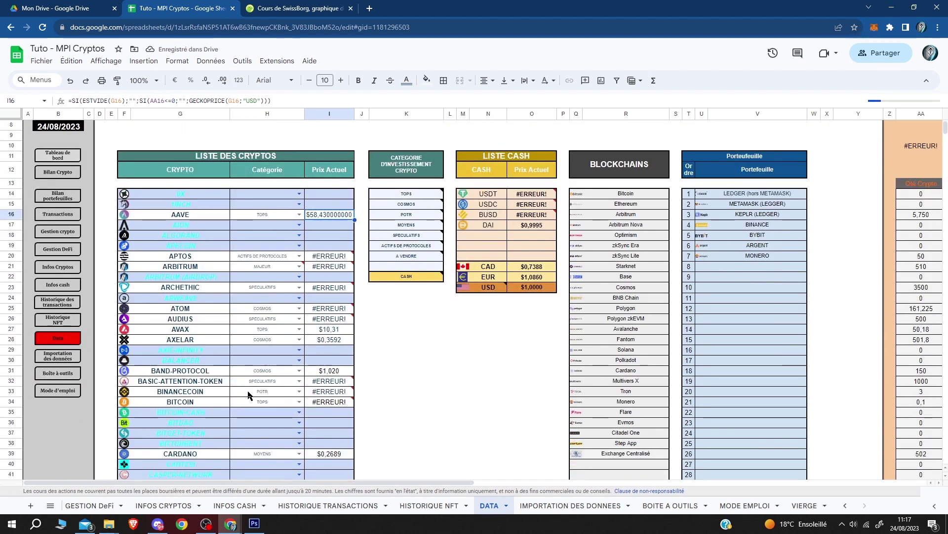
click(321, 402)
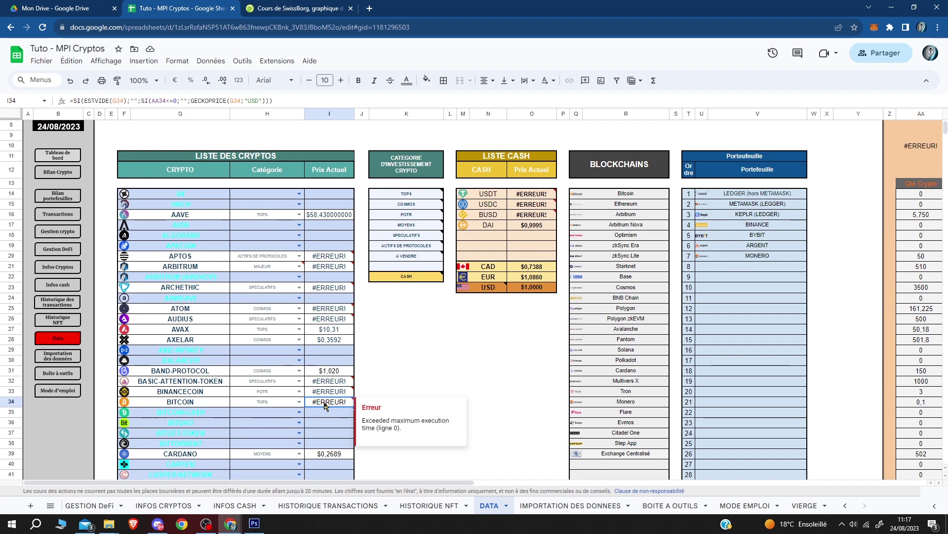
scroll(325, 404, up, 3)
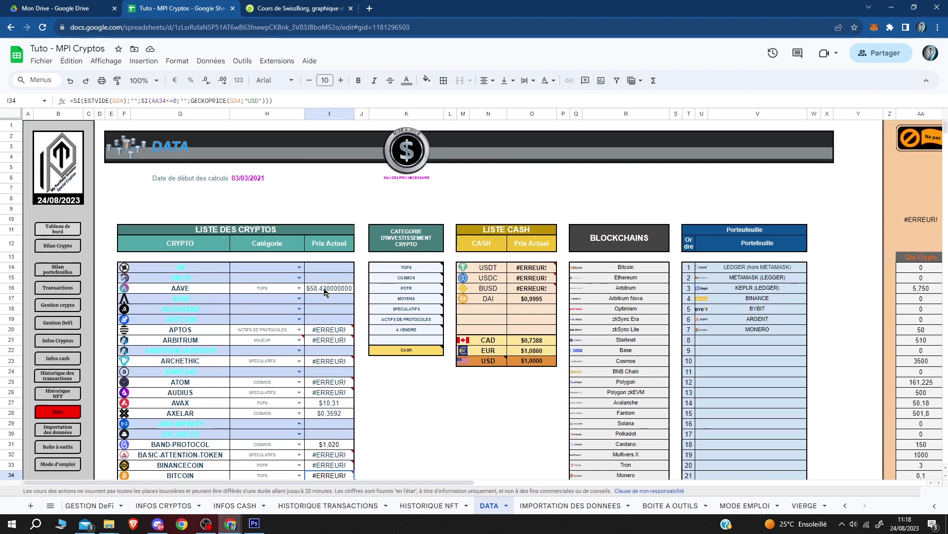
Step: Reduce the displayed precision of AAVE's current price in I16 to two decimal places
click(325, 292)
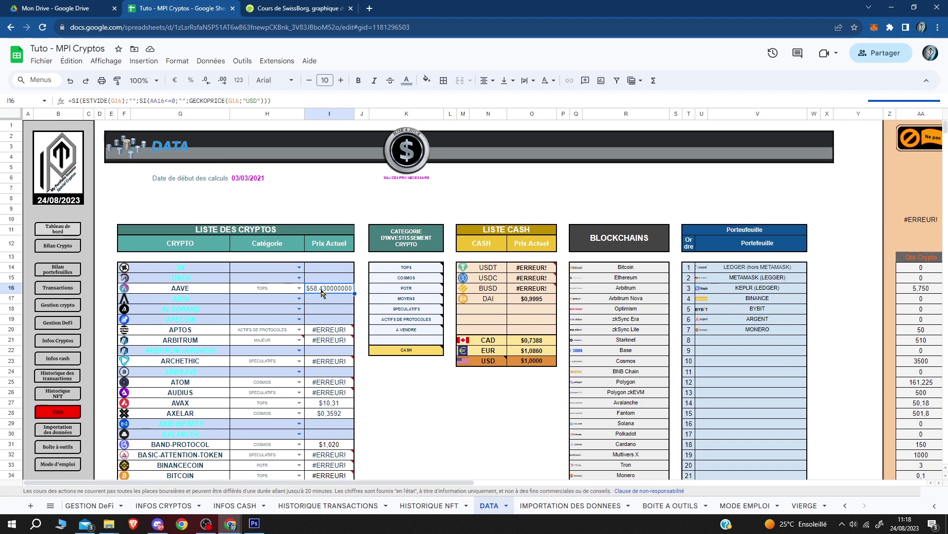
click(206, 82)
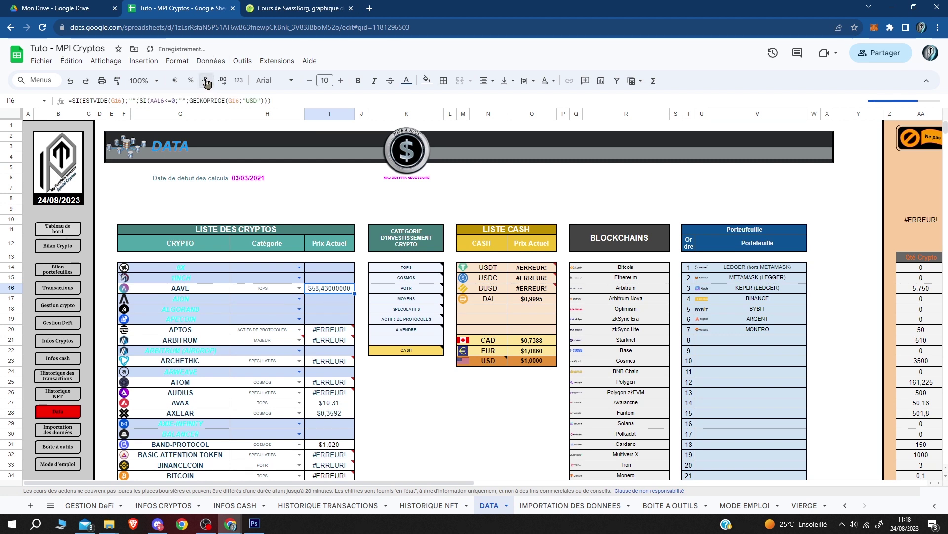
click(206, 82)
click(206, 81)
click(206, 82)
click(207, 82)
click(207, 82)
click(207, 81)
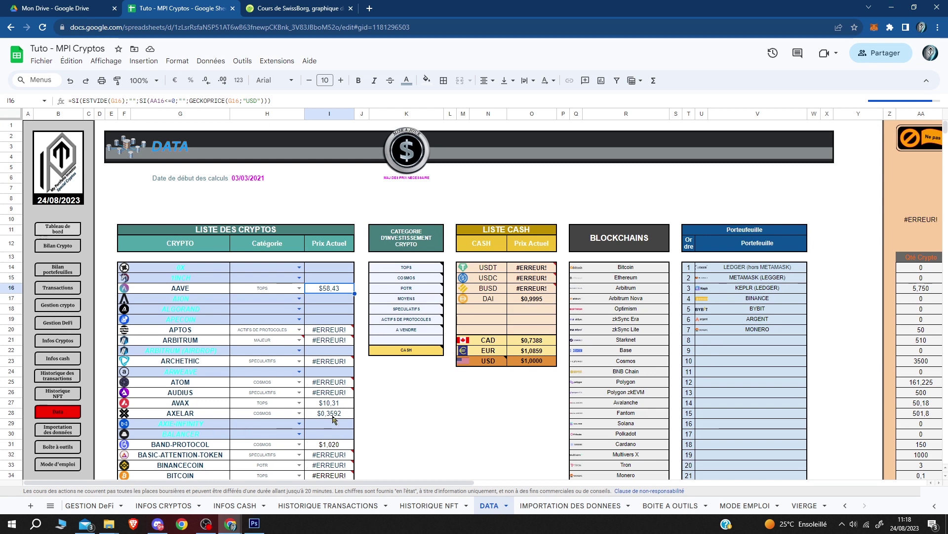
Step: Try AXELAR's current price in I28 at two decimal places and restore it to four decimals
click(332, 414)
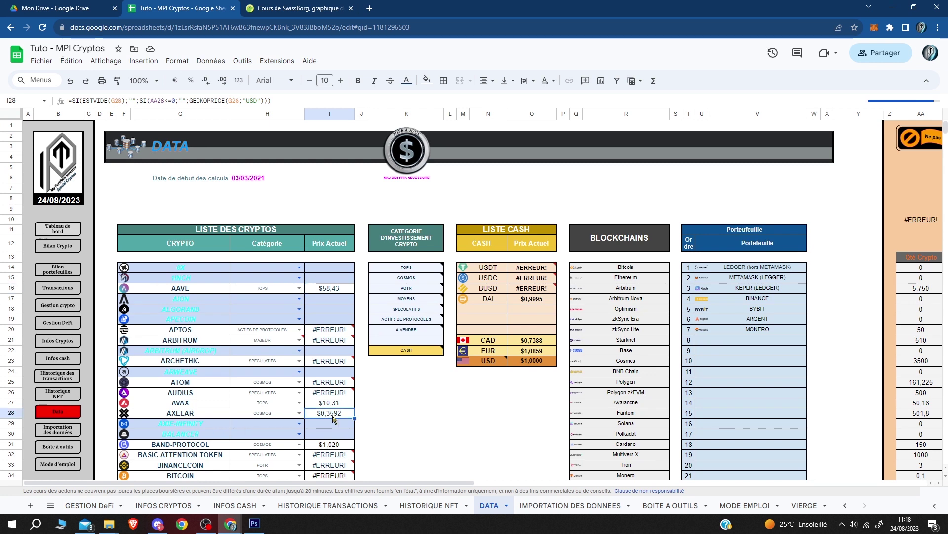
click(209, 82)
click(210, 82)
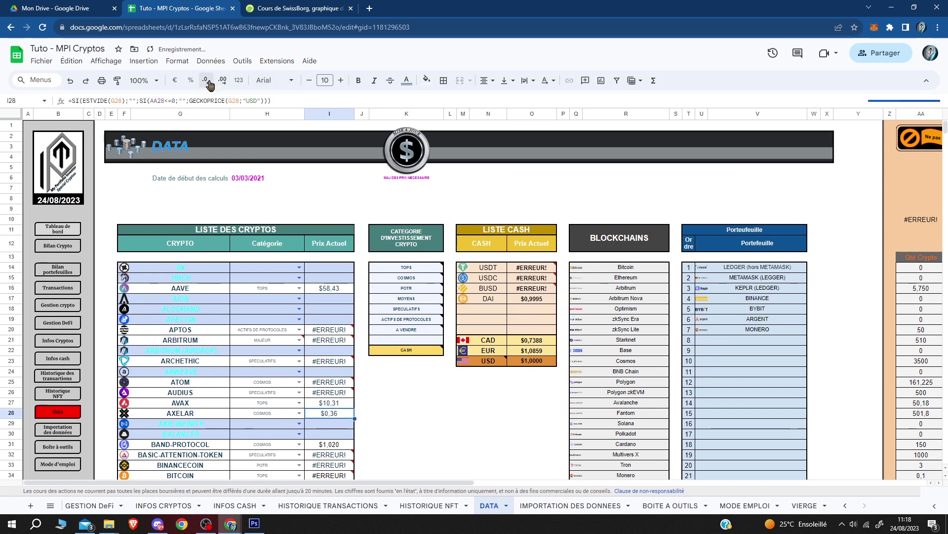
click(223, 81)
click(223, 82)
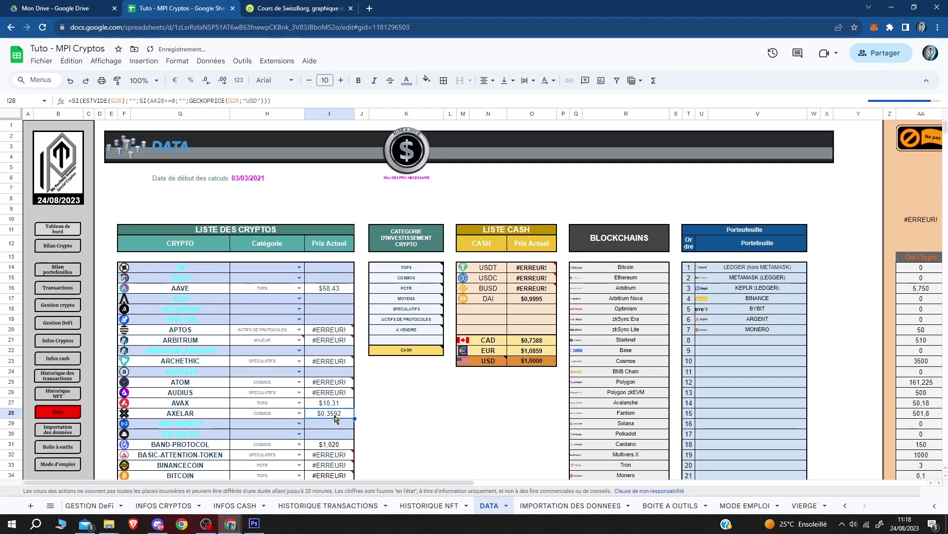
Step: Try CITADEL-ONE's current price in I42 at two decimal places and restore it to six decimals
scroll(334, 419, down, 10)
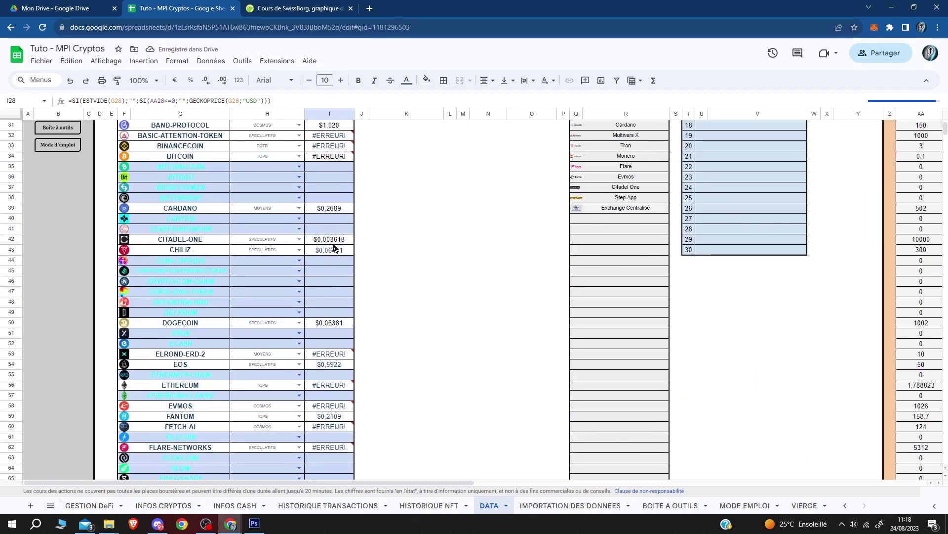
click(329, 241)
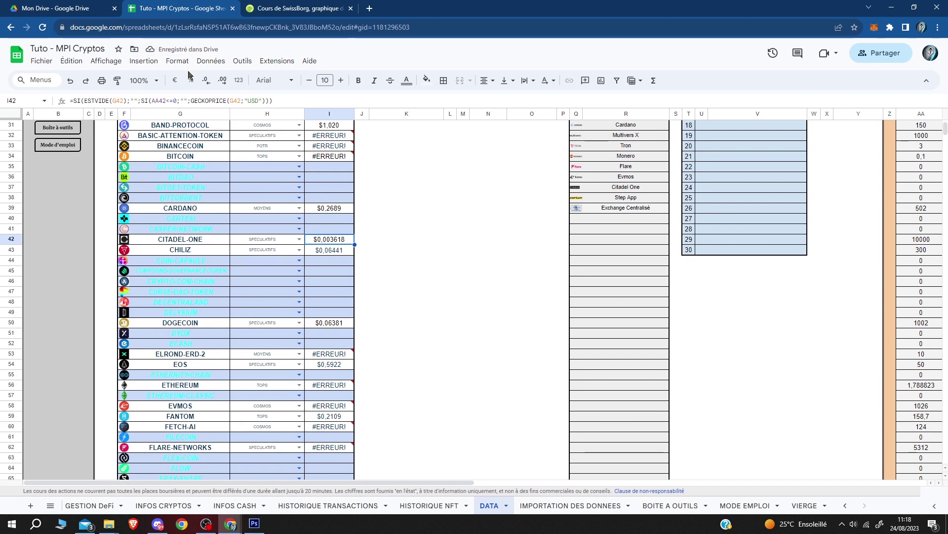
click(204, 82)
click(204, 82)
click(205, 82)
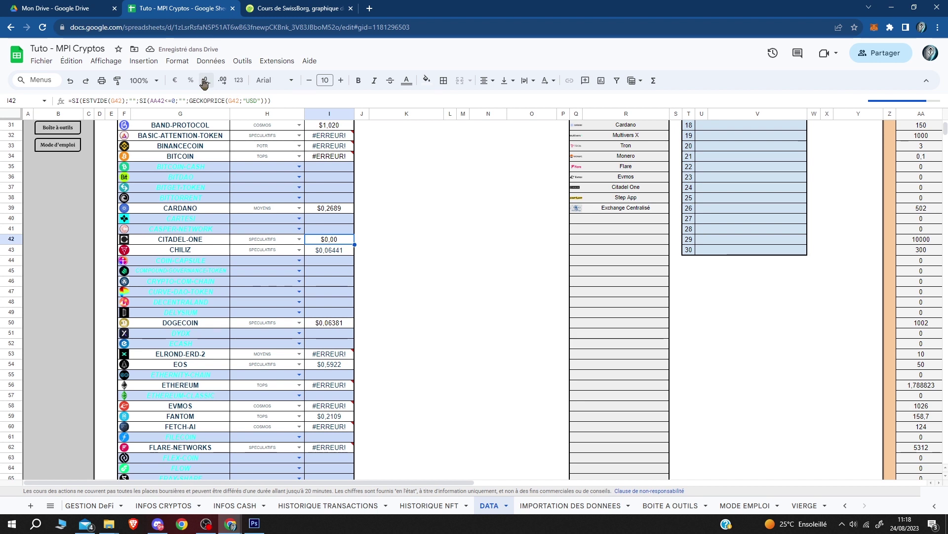
click(223, 81)
click(224, 81)
click(223, 81)
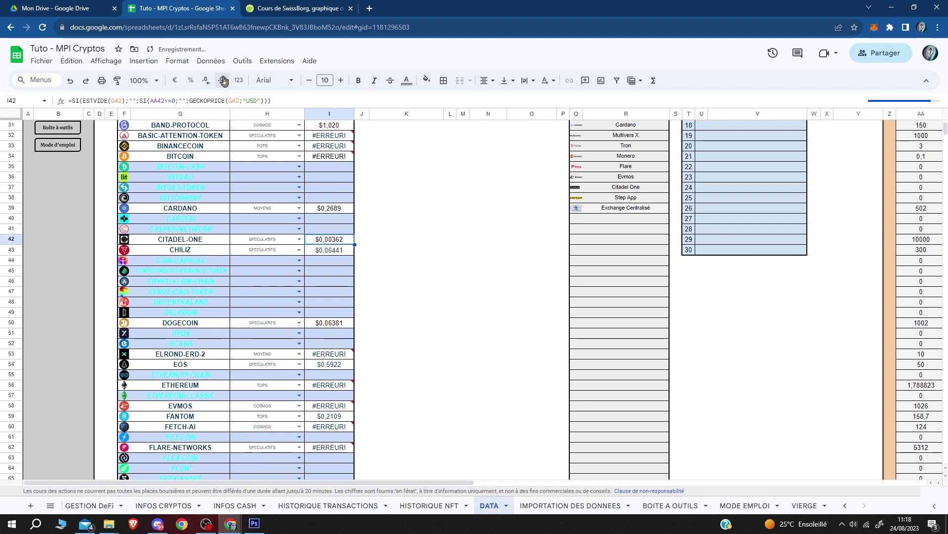
click(224, 81)
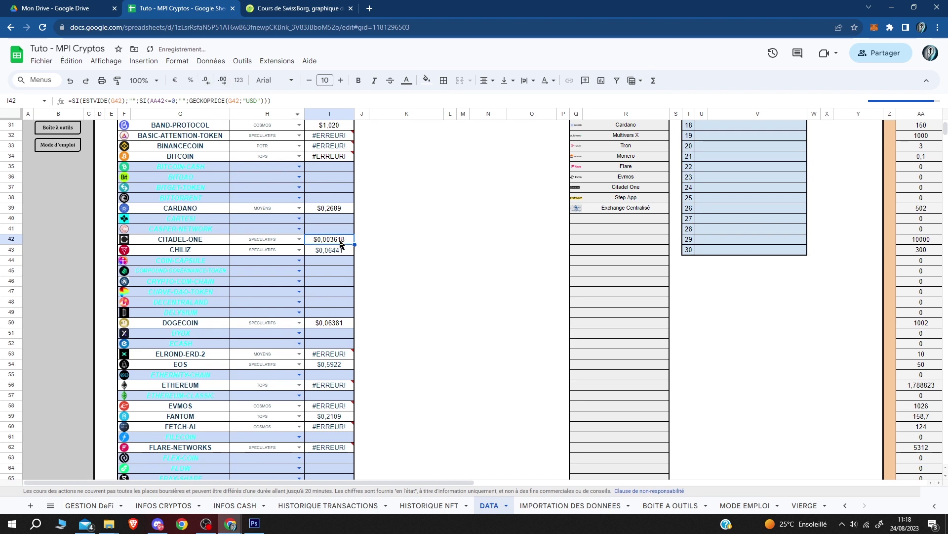